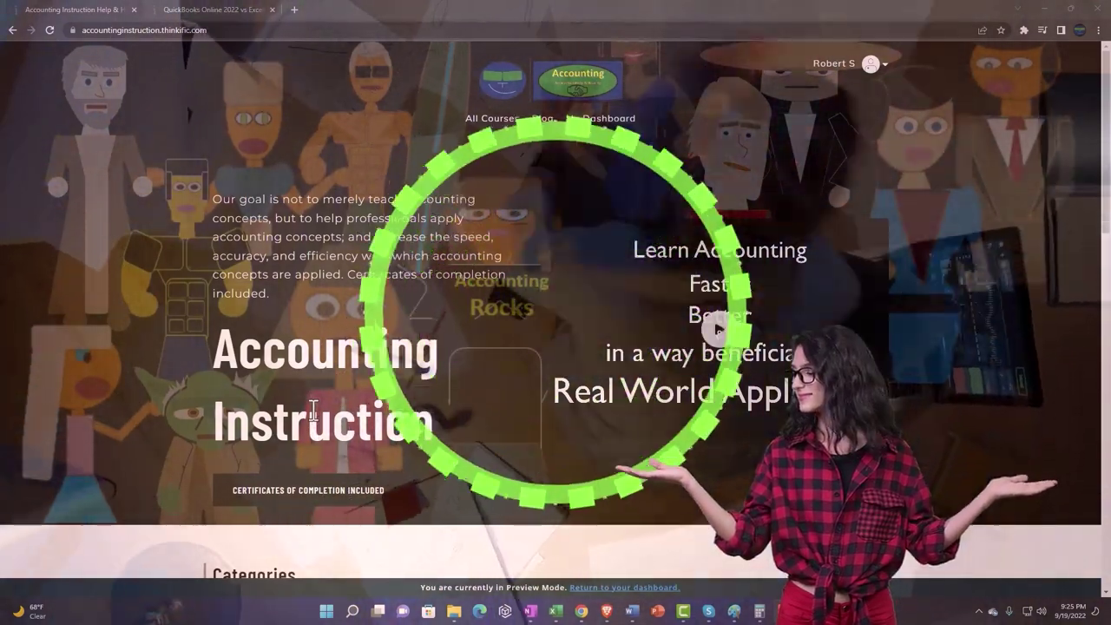
Look through the accounting course categories and the lesson sections of the QuickBooks Online 2022 vs Excel course
scroll(153, 482, down, 5)
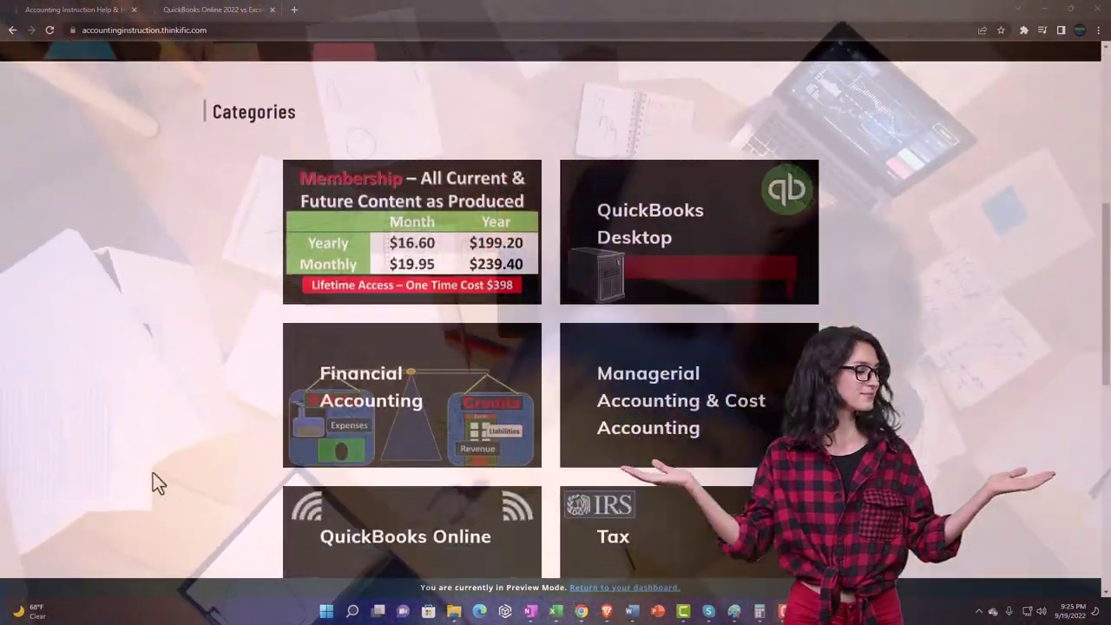
scroll(152, 484, down, 1)
scroll(153, 484, down, 2)
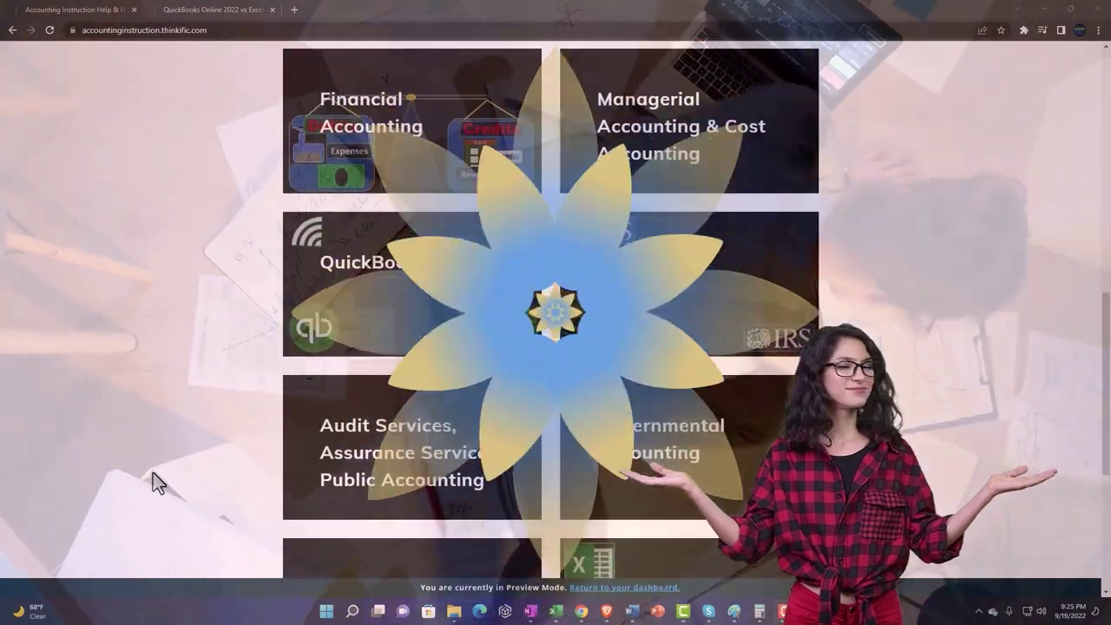
scroll(153, 477, down, 4)
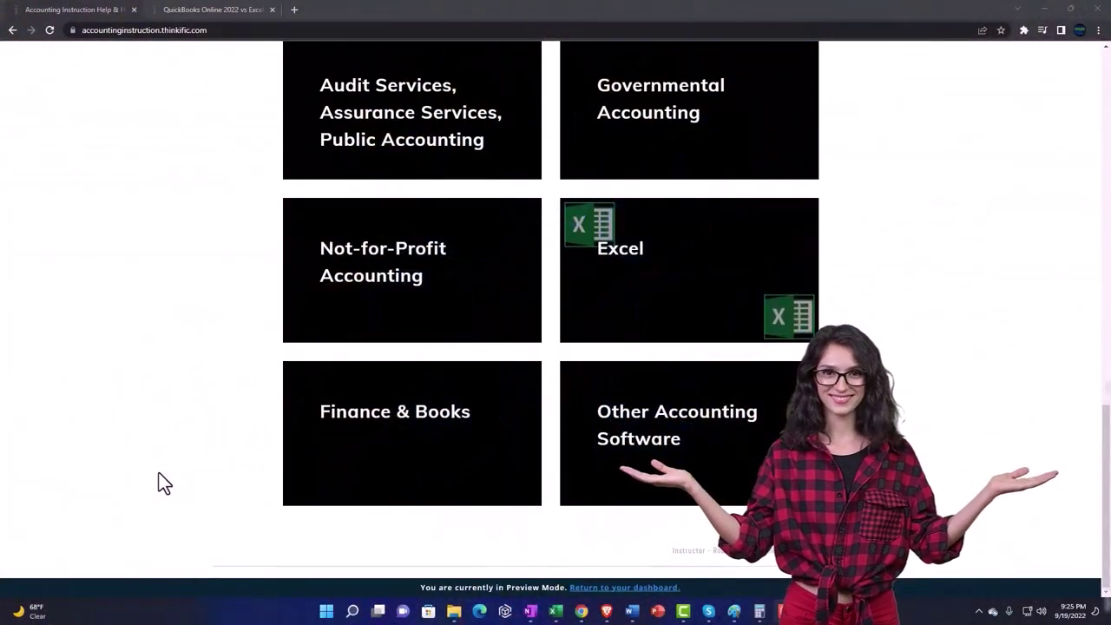
click(198, 10)
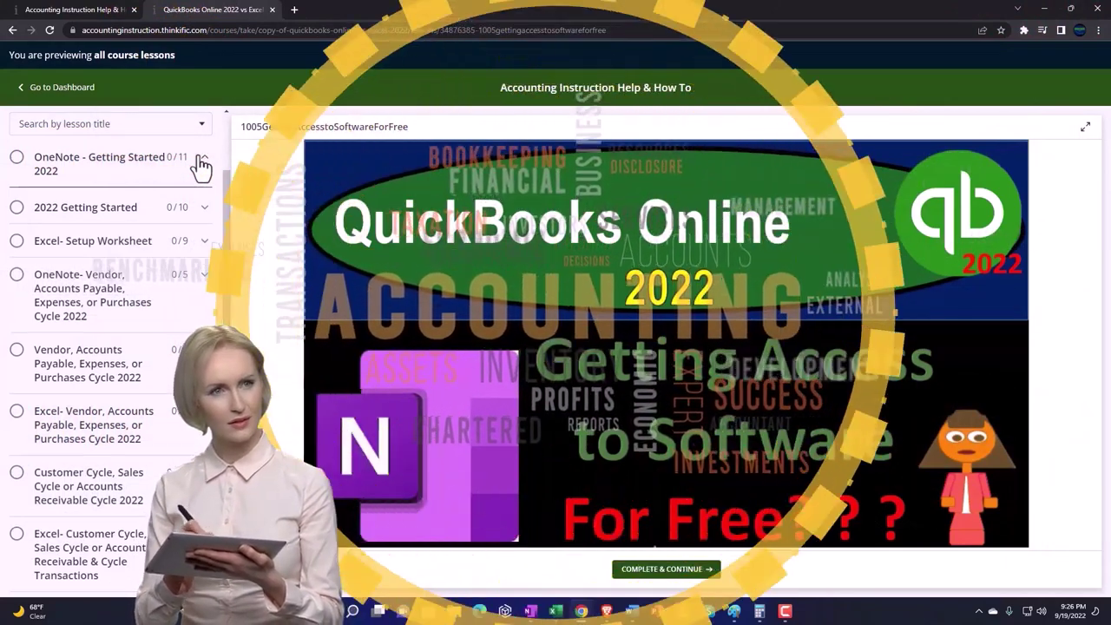
click(202, 167)
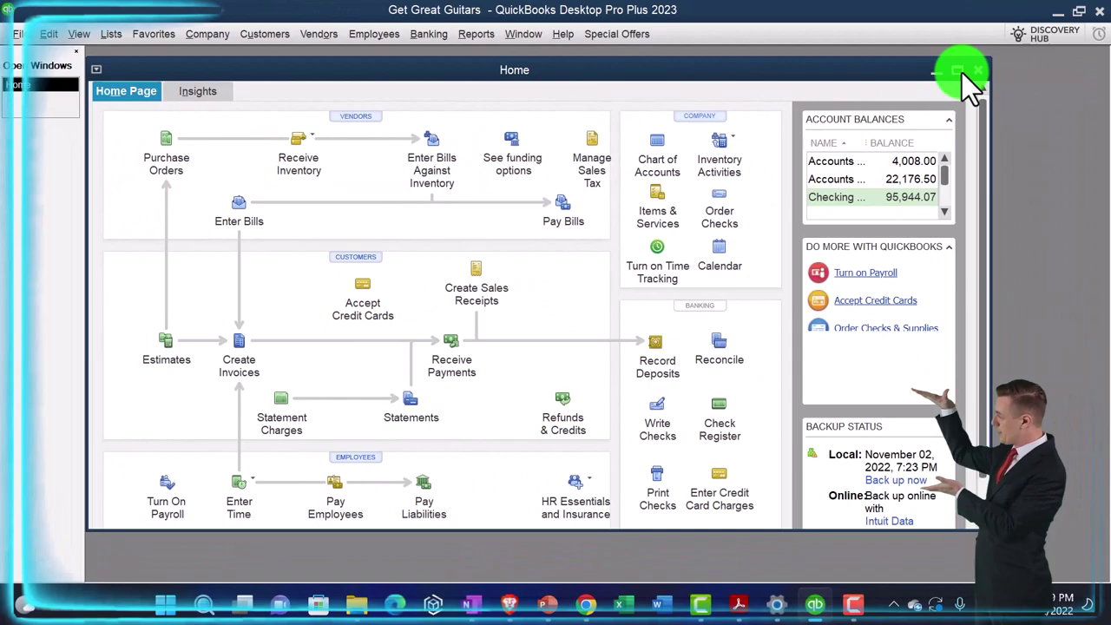
Maximize the Home window in QuickBooks Desktop and check the icon bar and window display options
click(959, 71)
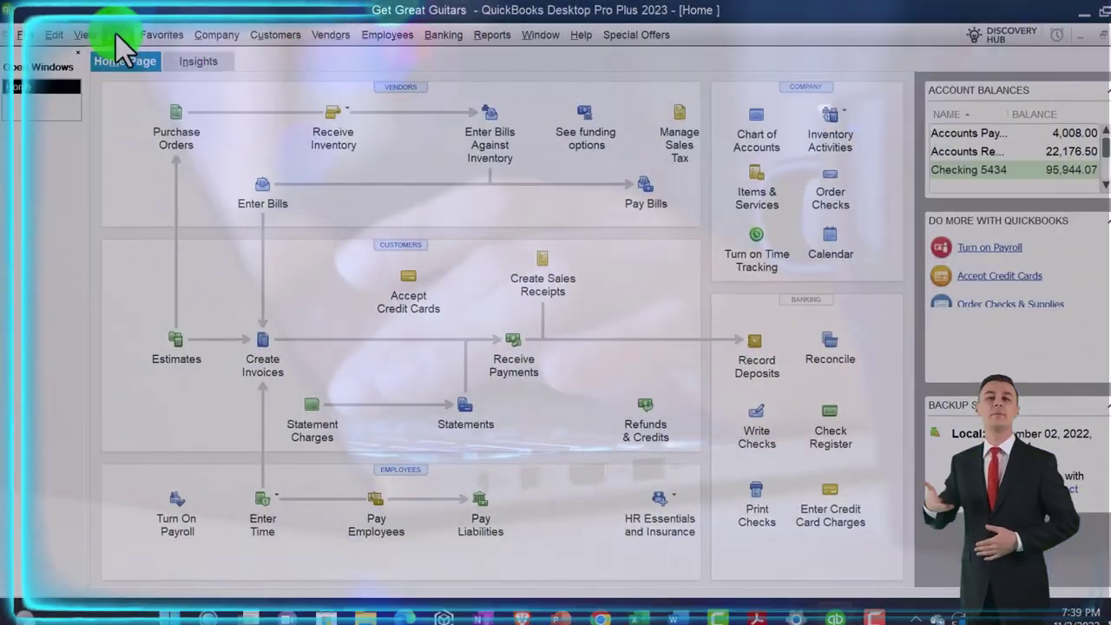
click(79, 34)
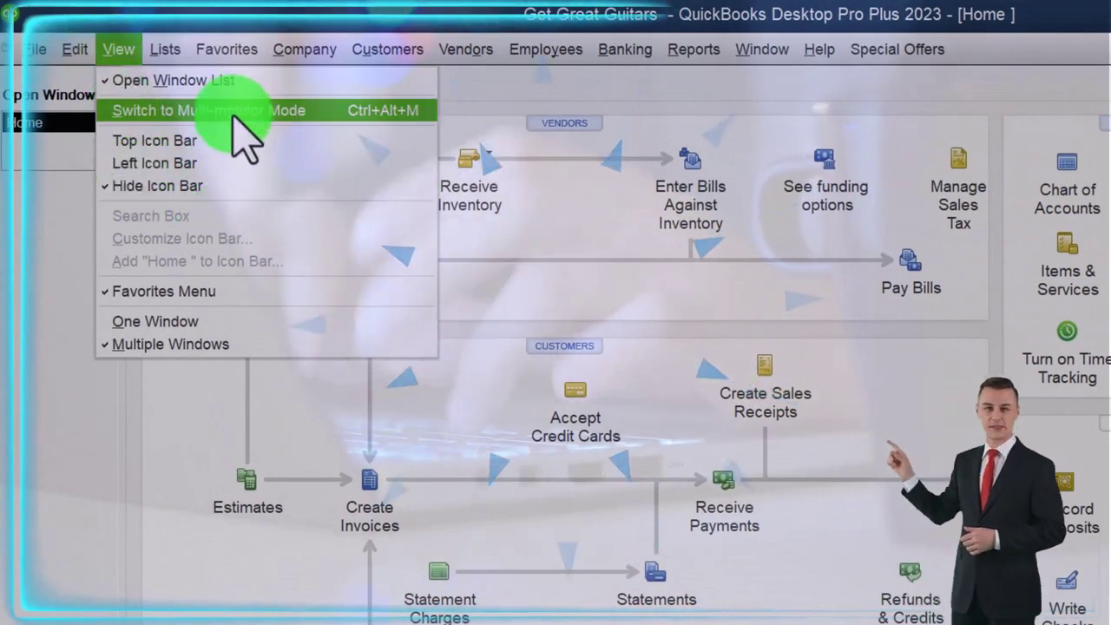
click(39, 248)
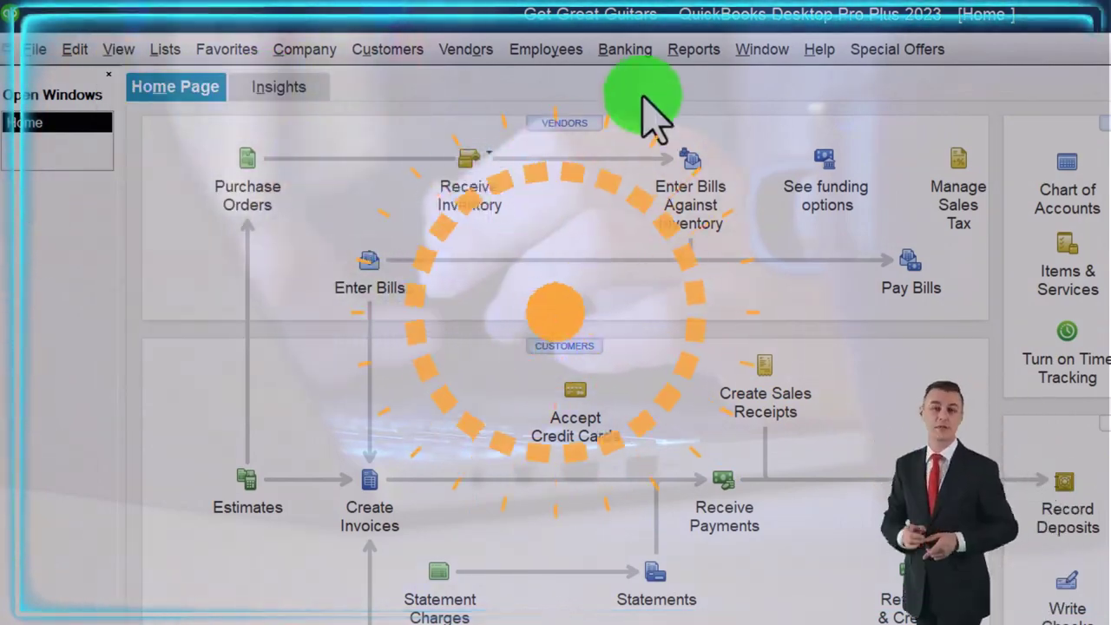
Open the standard Profit & Loss report from the company and financial reports
click(693, 49)
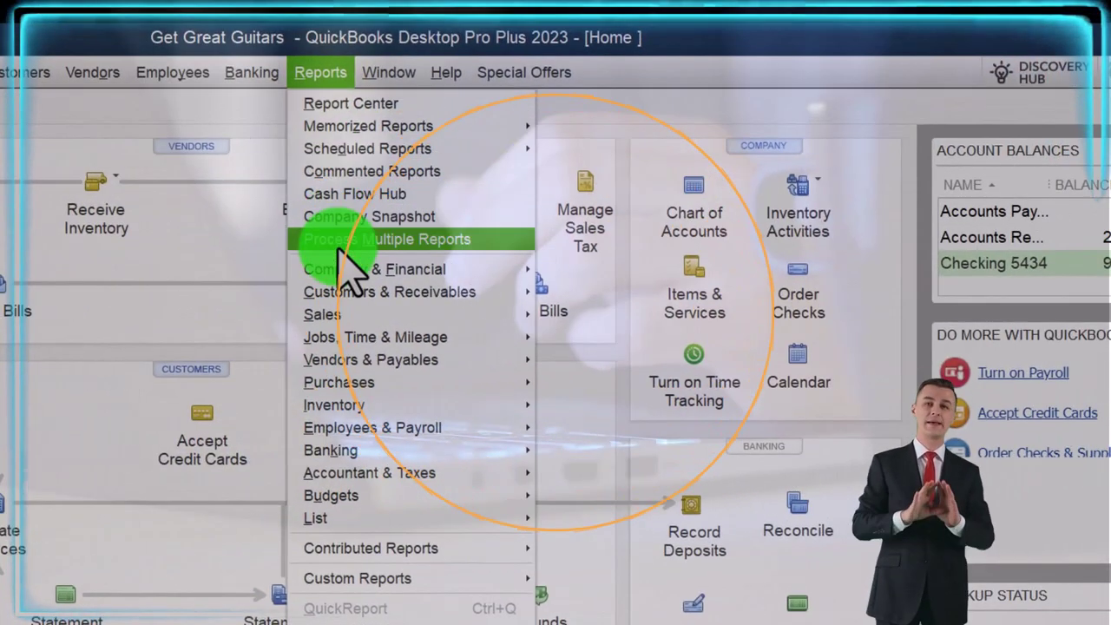
mouse_move(726, 246)
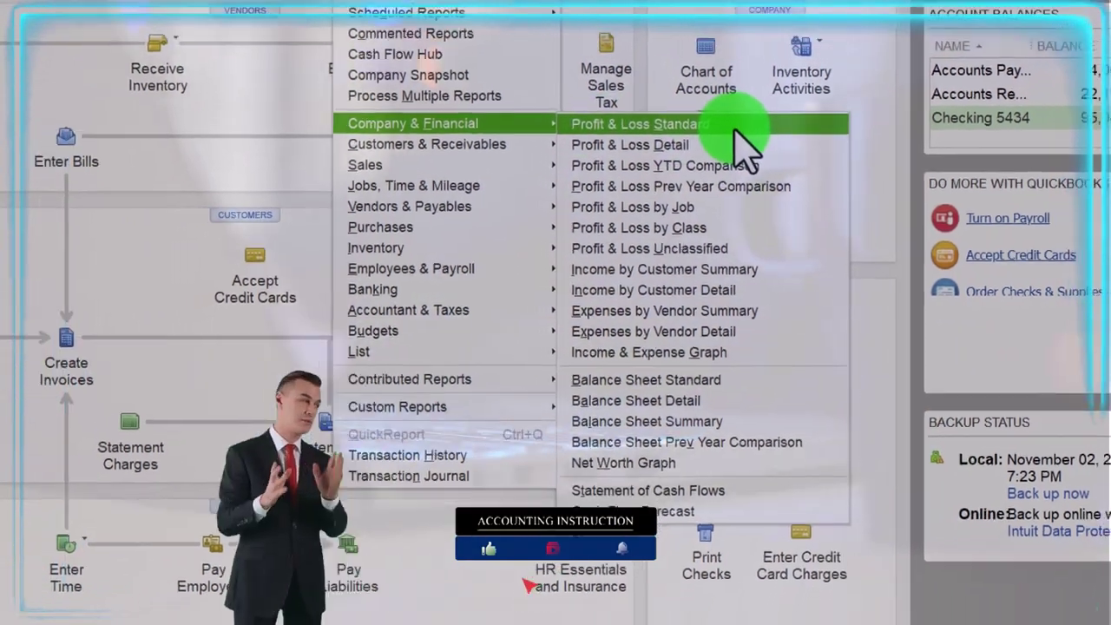
click(724, 259)
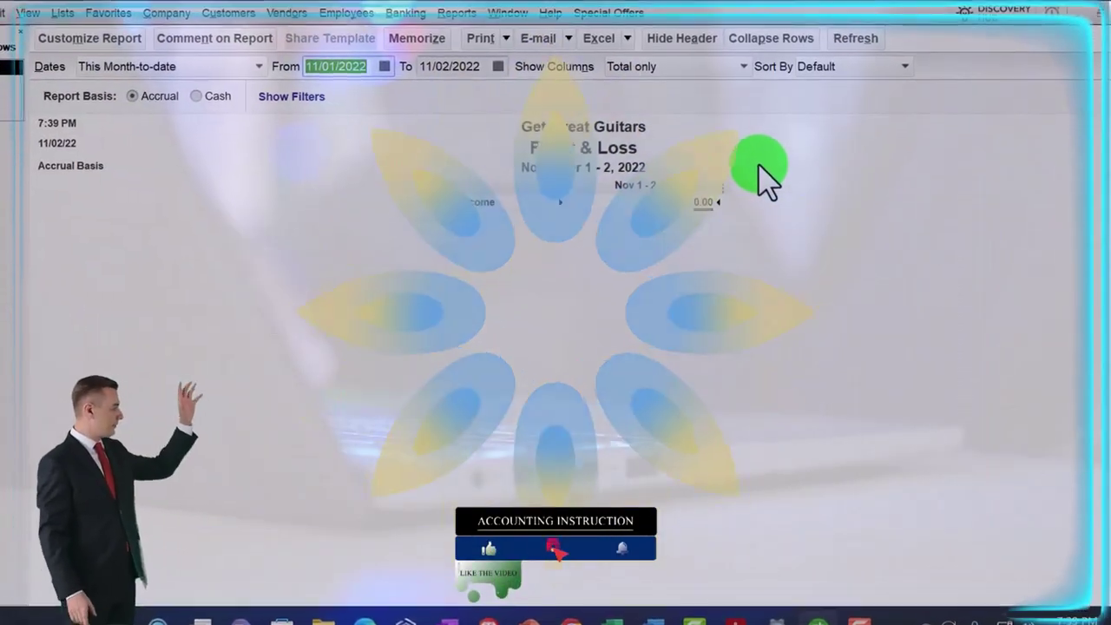
Set the Profit & Loss report's date range from 01/01/2023 to 01/31/2023
text(01/01/23)
key(Tab)
text(12)
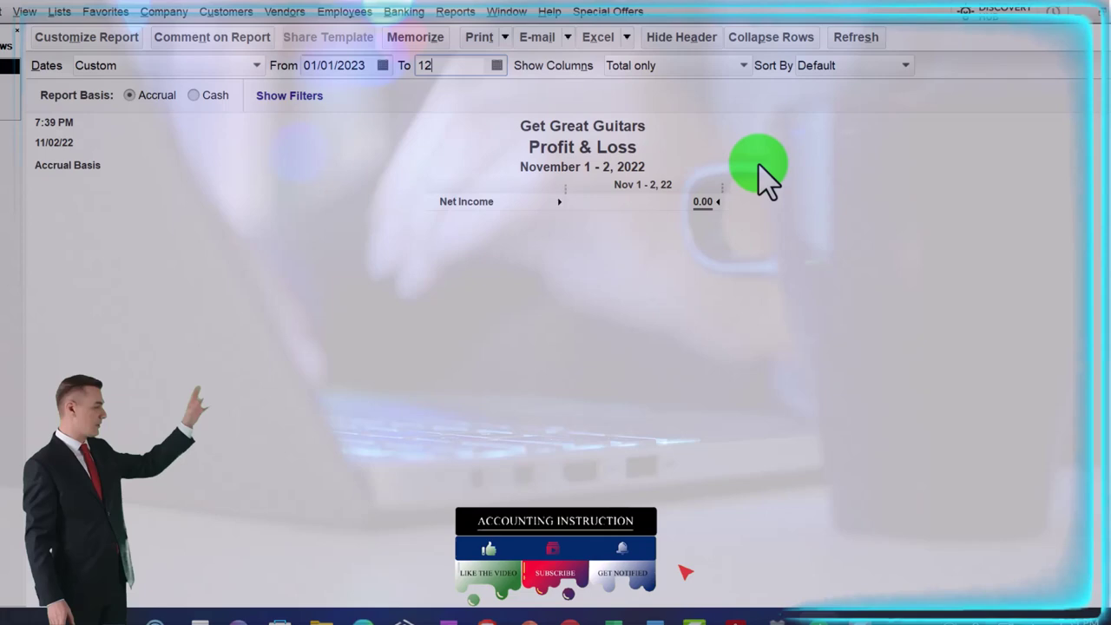
text(/3)
key(BackSpace)
key(BackSpace)
key(BackSpace)
key(BackSpace)
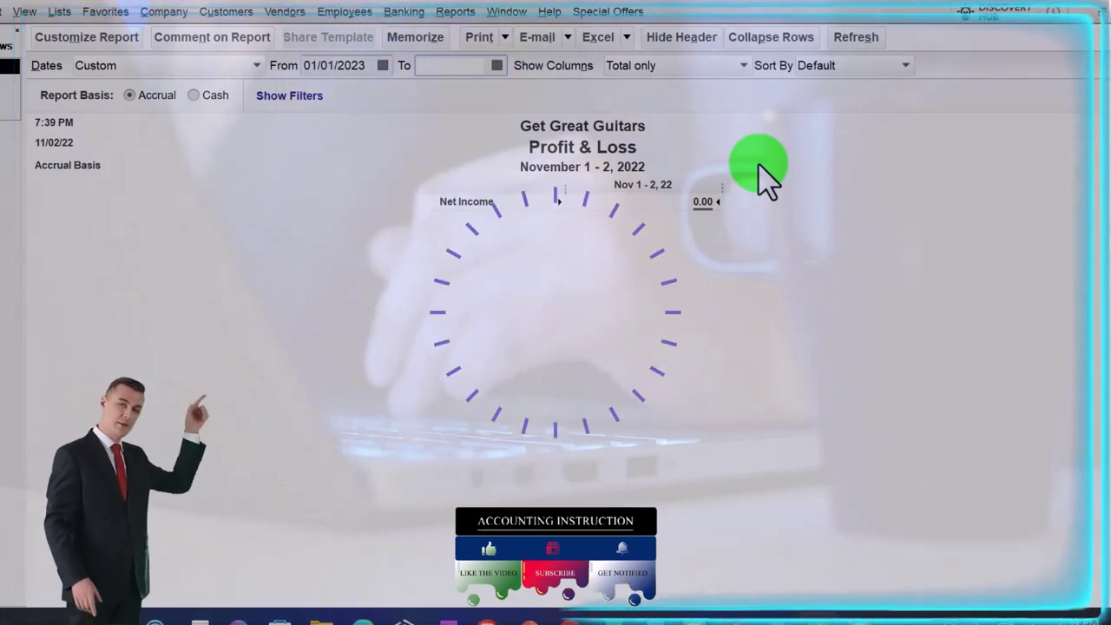
text(01/31/2023)
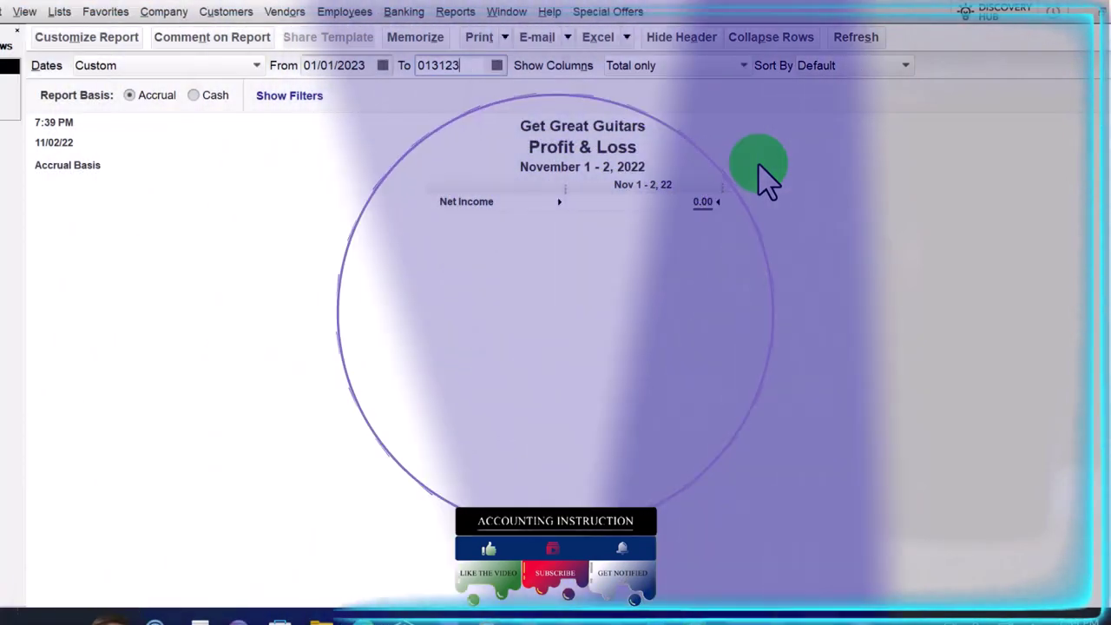
key(Tab)
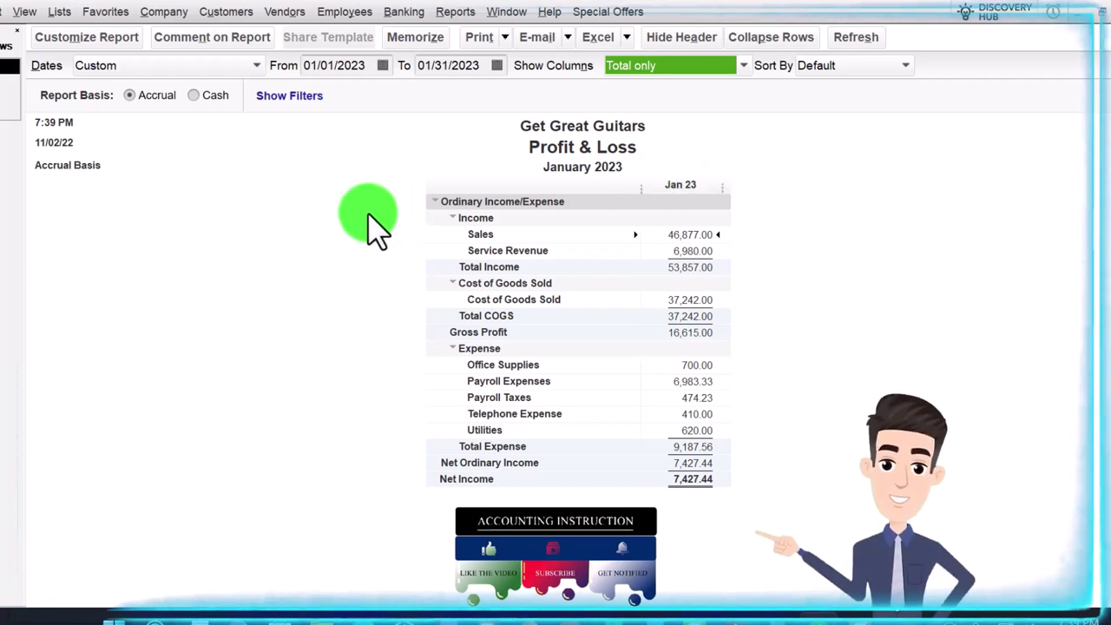
Customize the Profit & Loss report's font to size 14, applying the change to the related report text
click(113, 39)
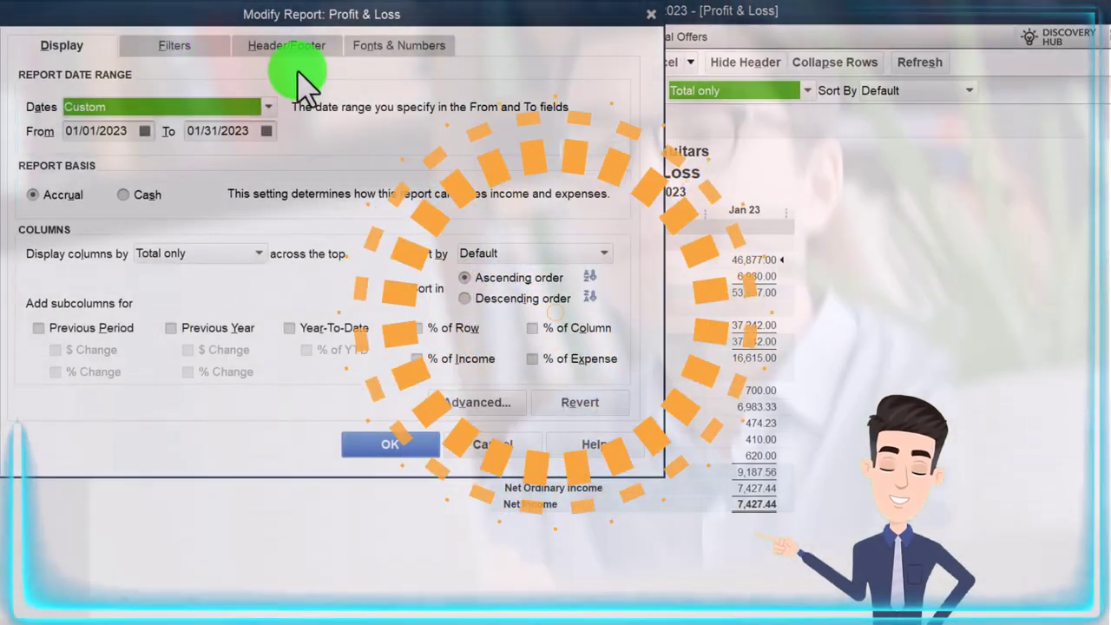
click(386, 45)
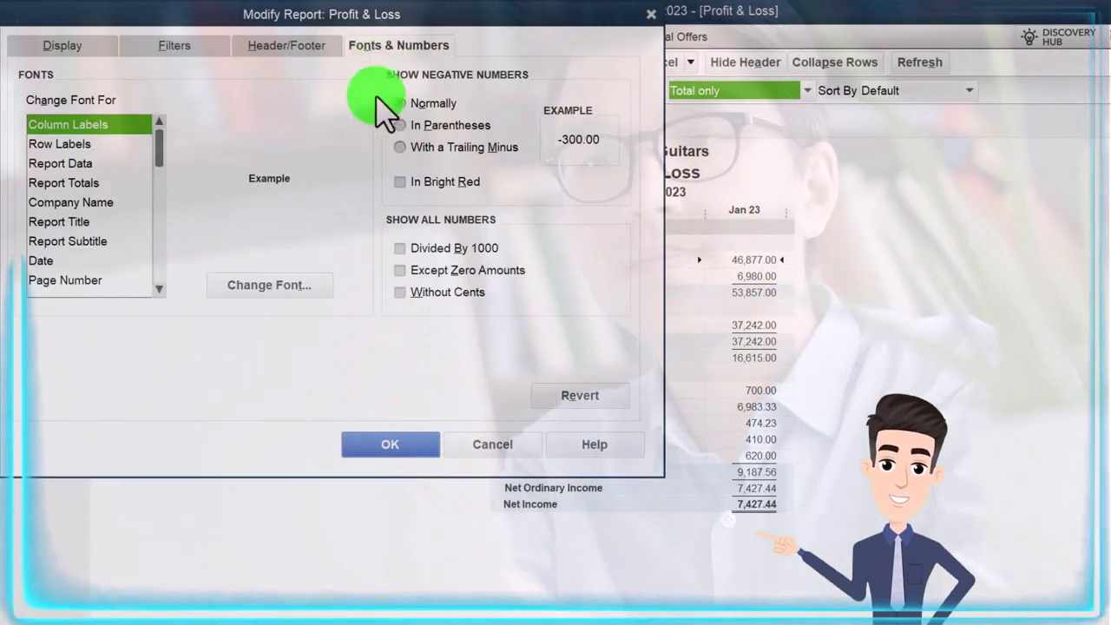
click(312, 282)
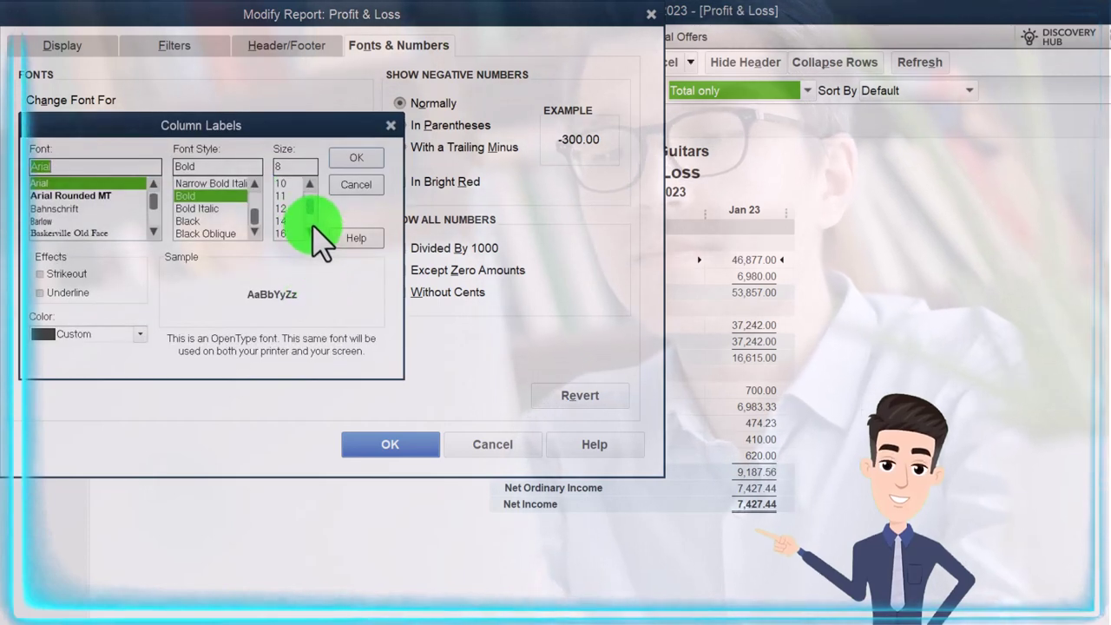
click(291, 195)
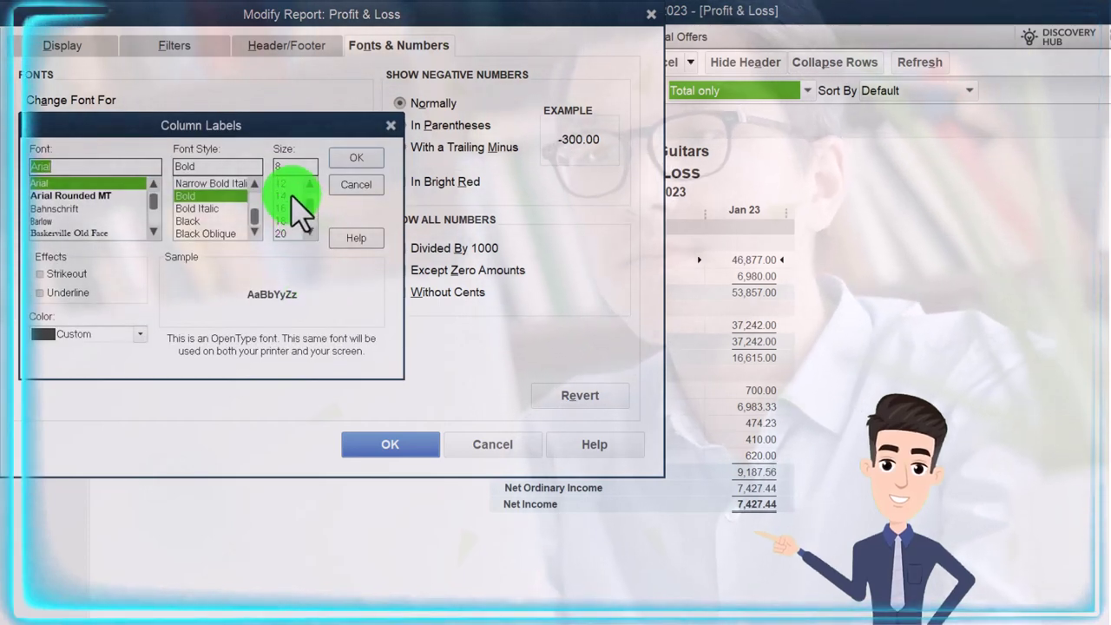
click(341, 160)
click(520, 198)
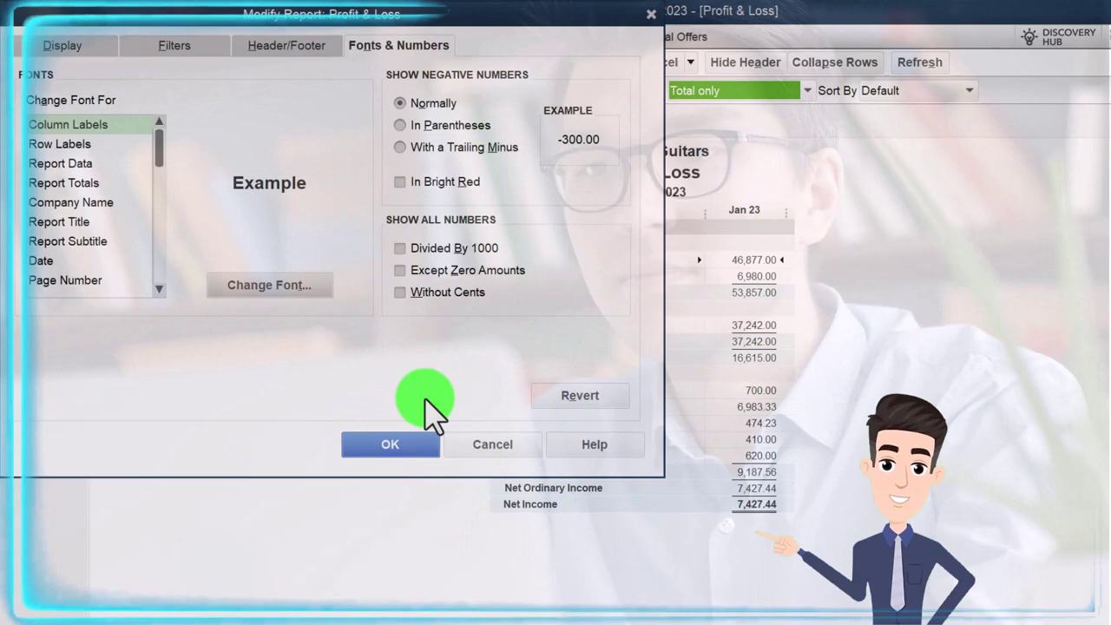
click(409, 444)
Open the standard Balance Sheet report from the company and financial reports
click(519, 40)
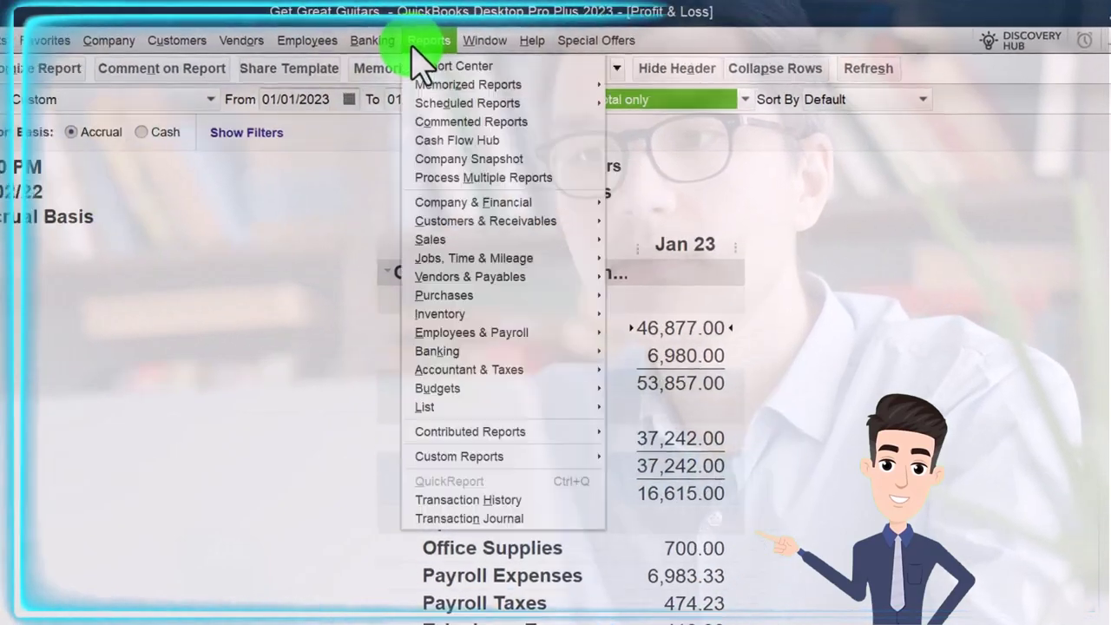
mouse_move(569, 202)
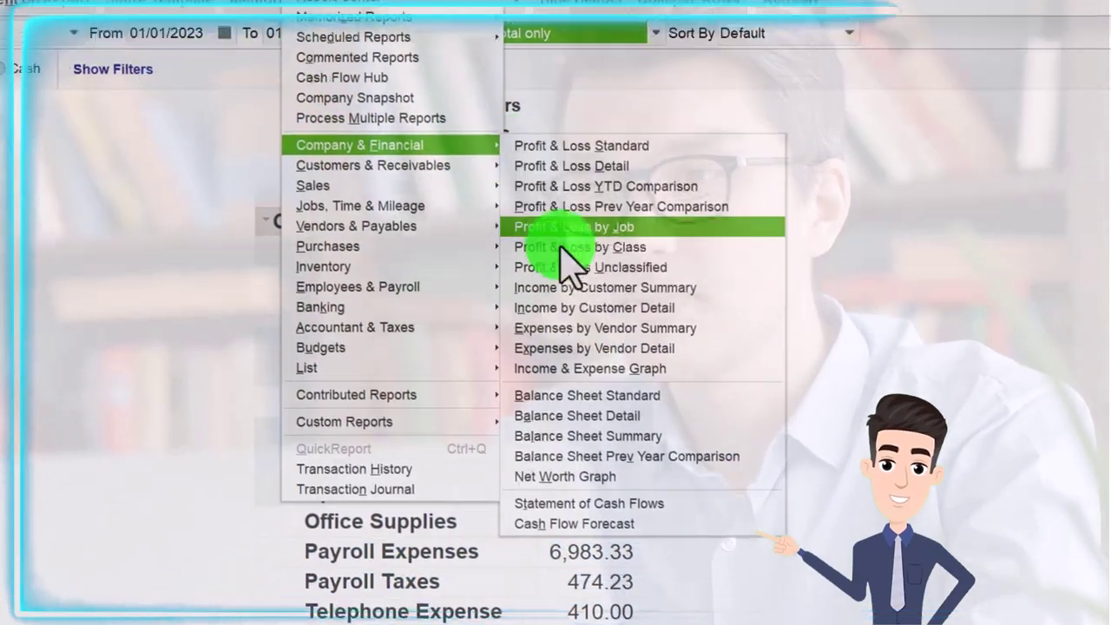
click(573, 395)
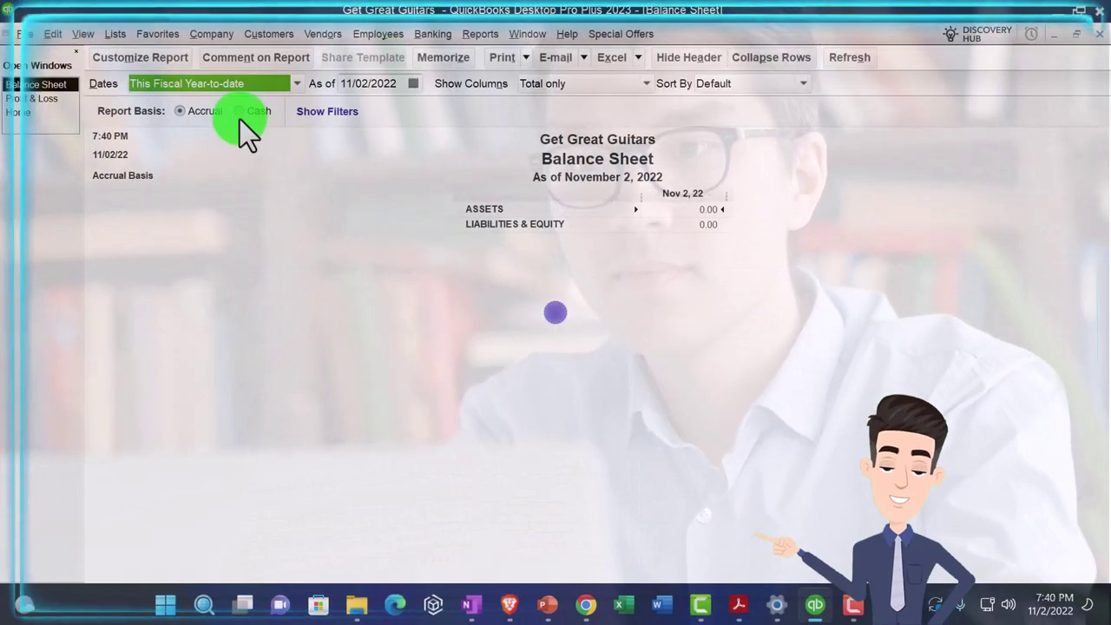
Customize the Balance Sheet report's date range to run from 01/01/2023 to 01/31/2023
click(158, 58)
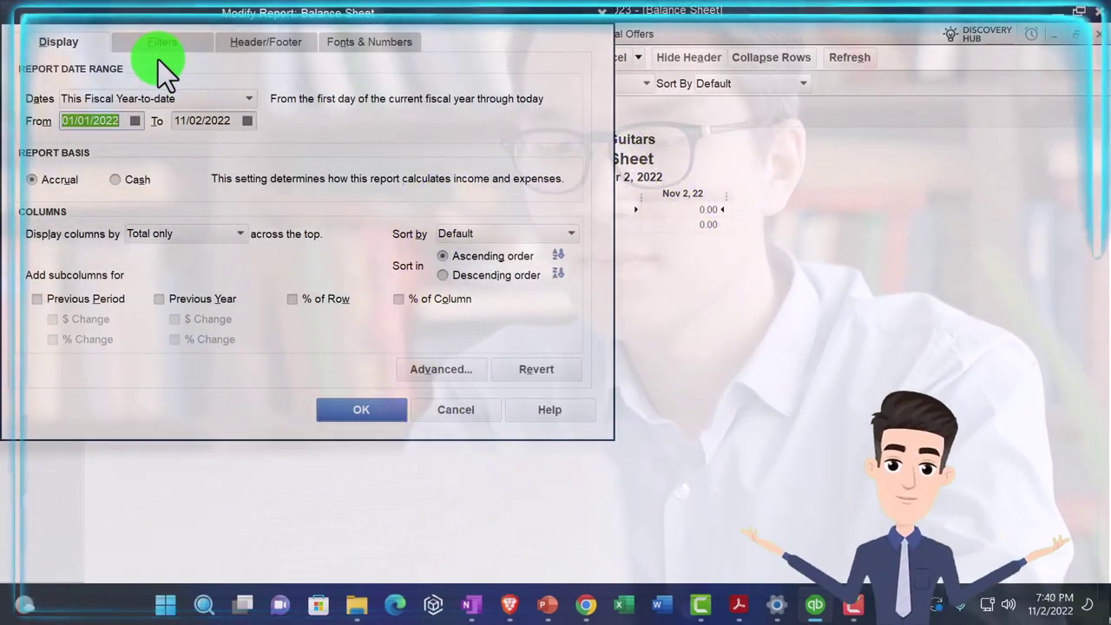
text(01/01/2023)
key(Tab)
text(0)
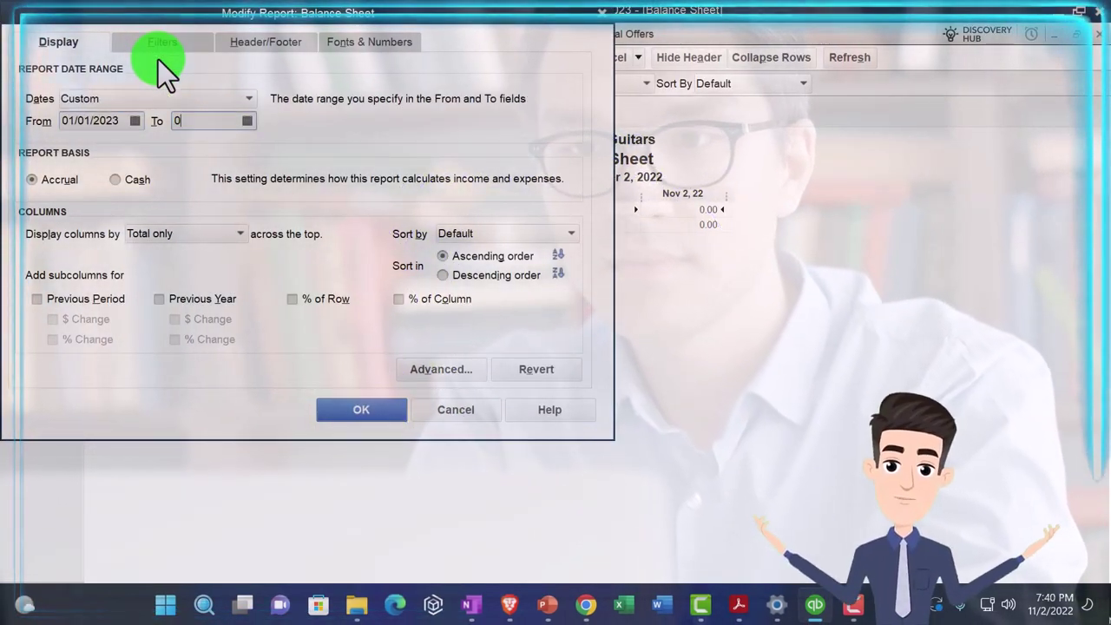
text(1/31/2023)
key(Tab)
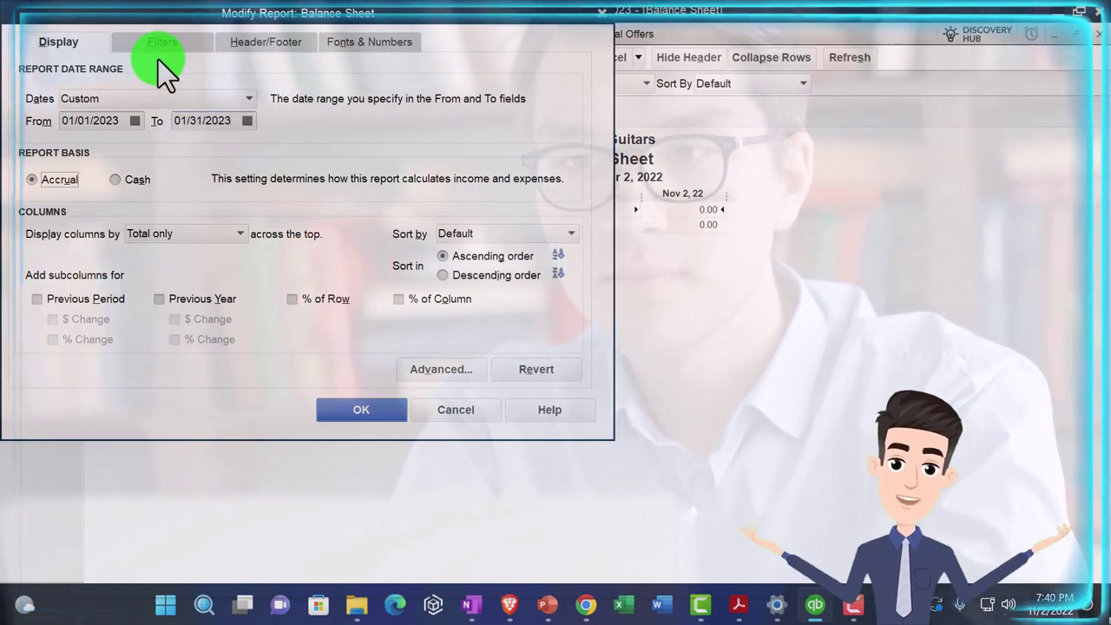
Set the Balance Sheet report's font size to 14, apply it to the related text and accept the customization
click(339, 44)
click(303, 269)
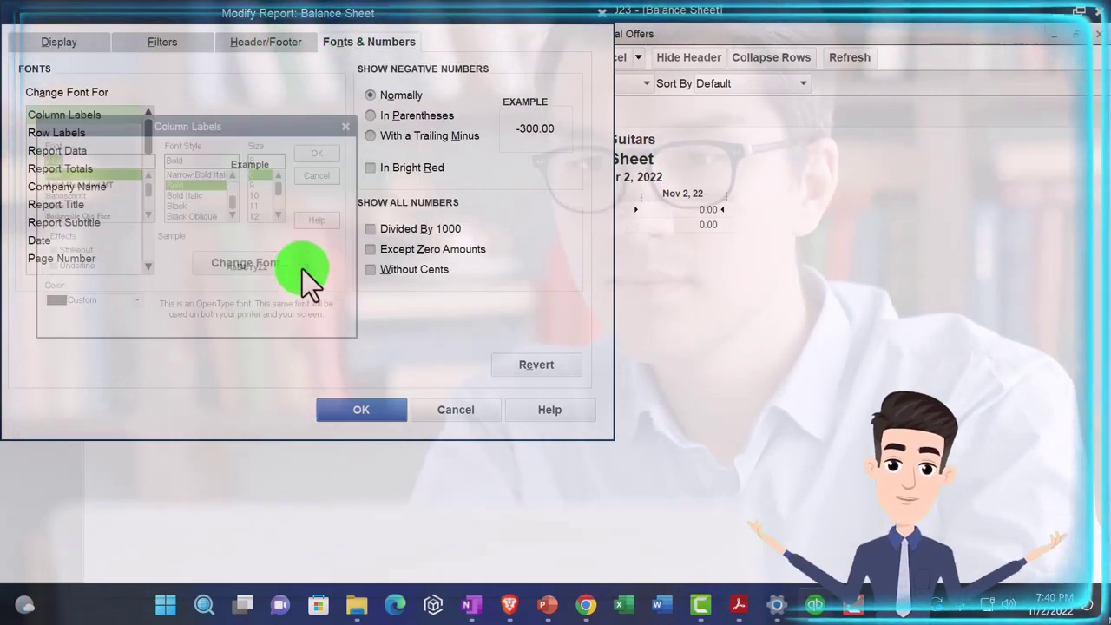
click(262, 215)
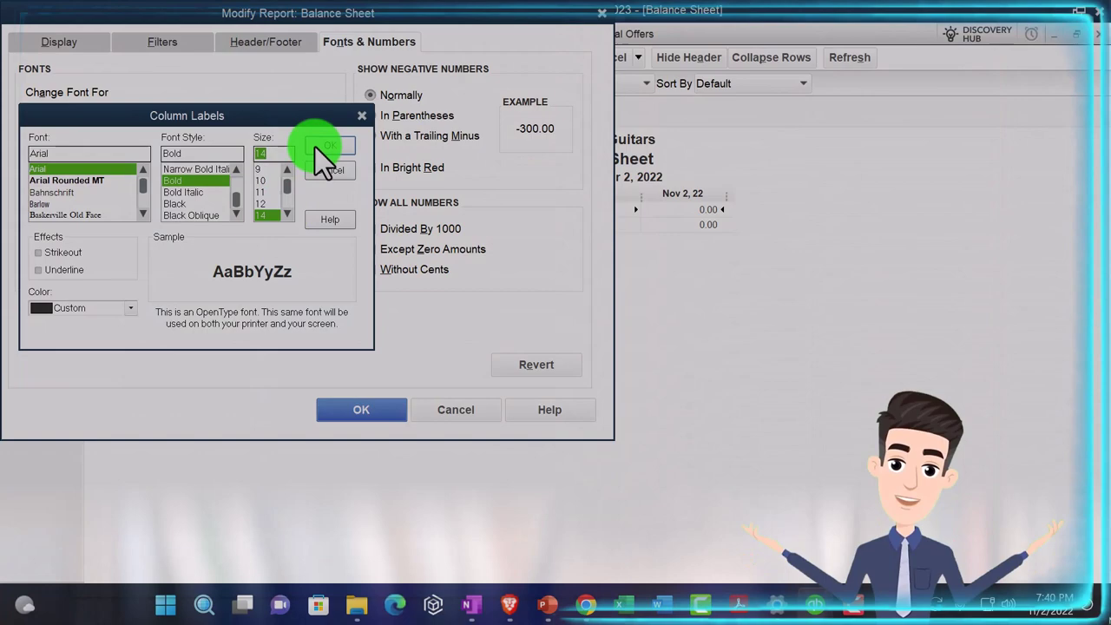
click(315, 147)
click(483, 185)
click(382, 407)
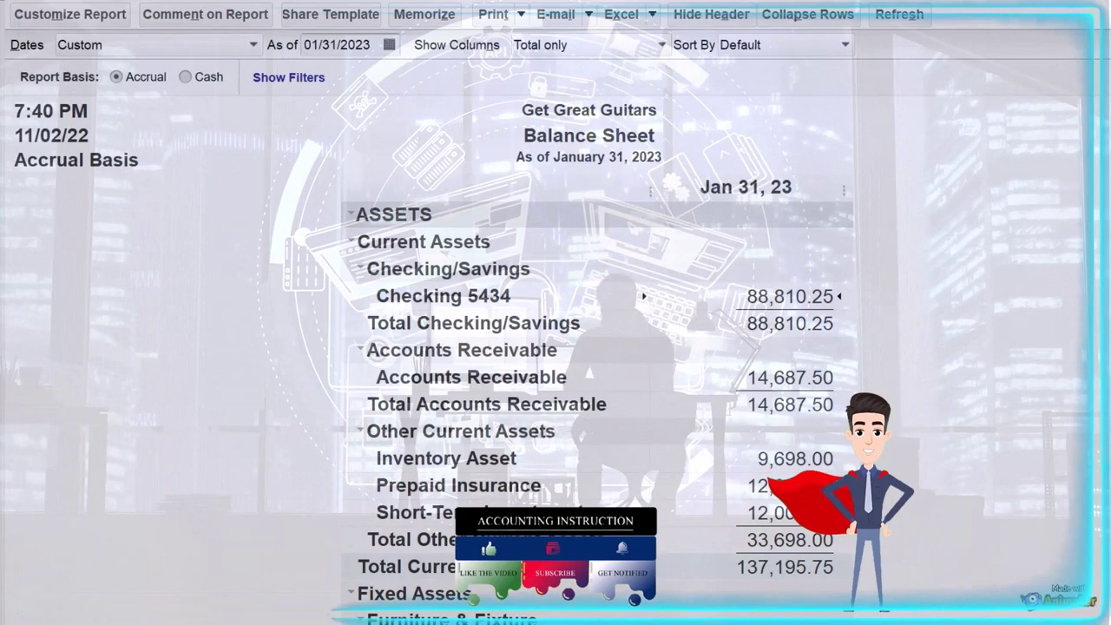
Switch to Adobe Acrobat Reader and close Trial Beginning Balances.pdf, leaving the January bank statement open
mouse_move(770, 624)
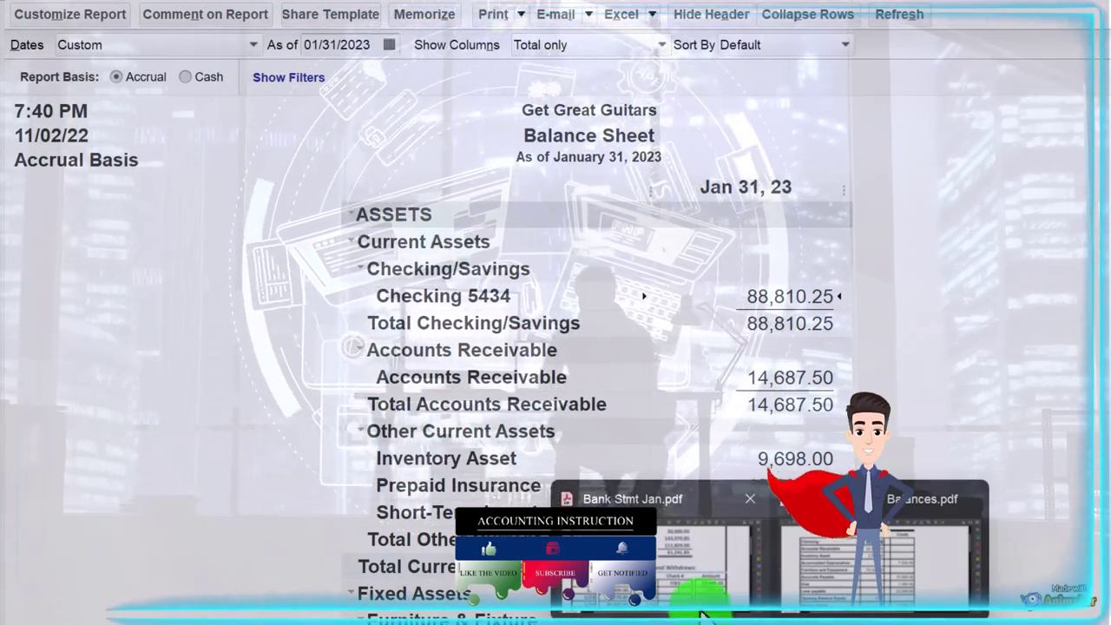
click(651, 547)
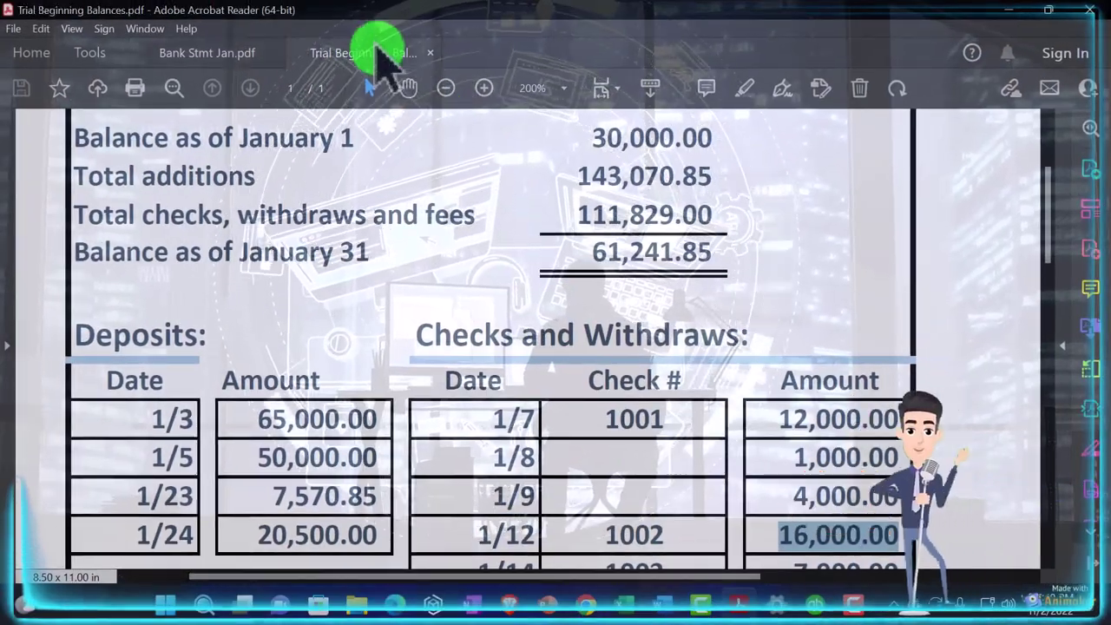
click(372, 50)
click(425, 53)
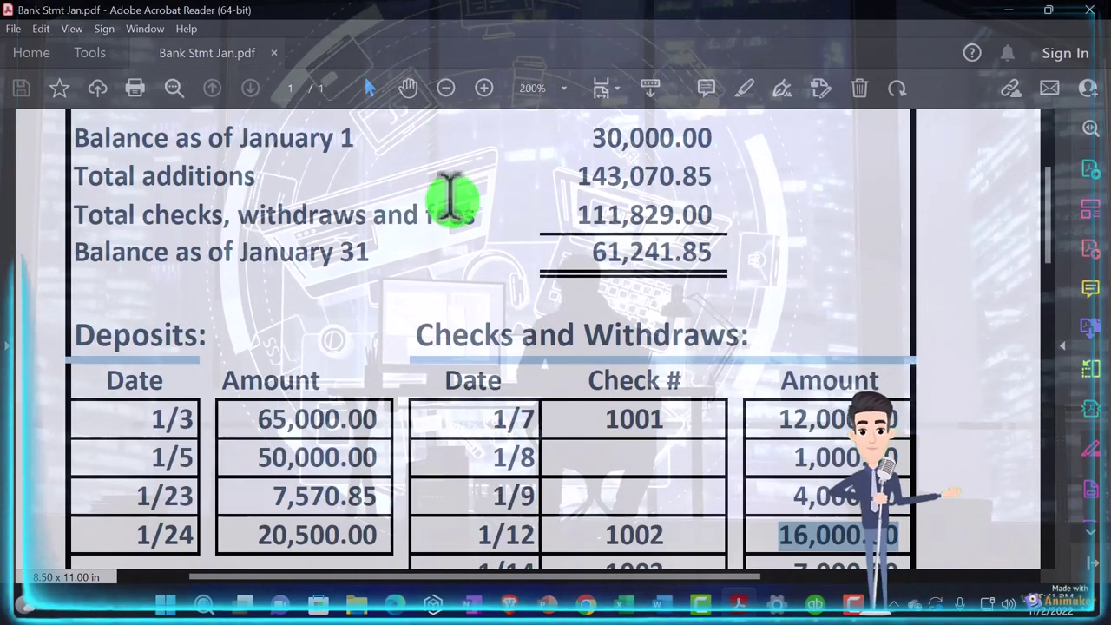
Examine the January bank statement's balance summary, deposits, and checks and withdrawals
scroll(457, 299, up, 1)
click(569, 317)
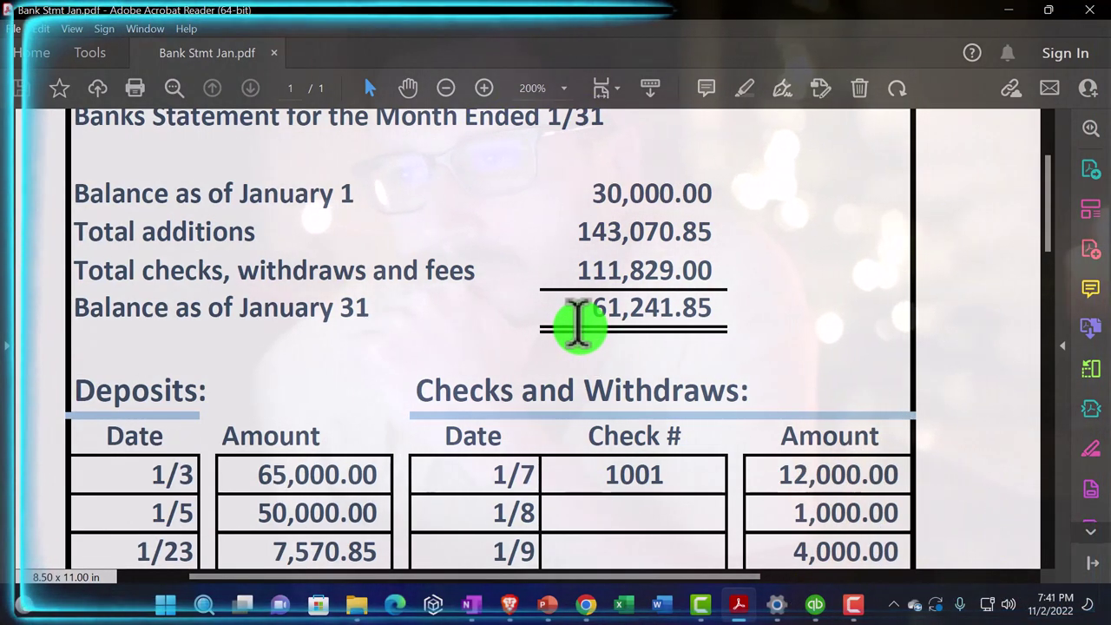
scroll(577, 325, down, 4)
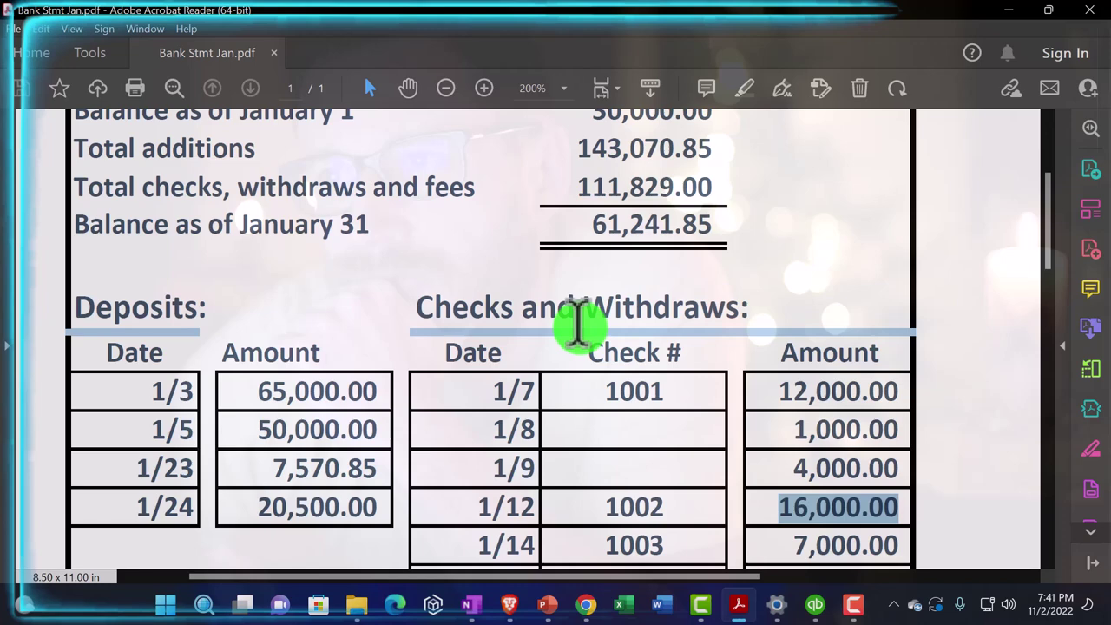
click(581, 330)
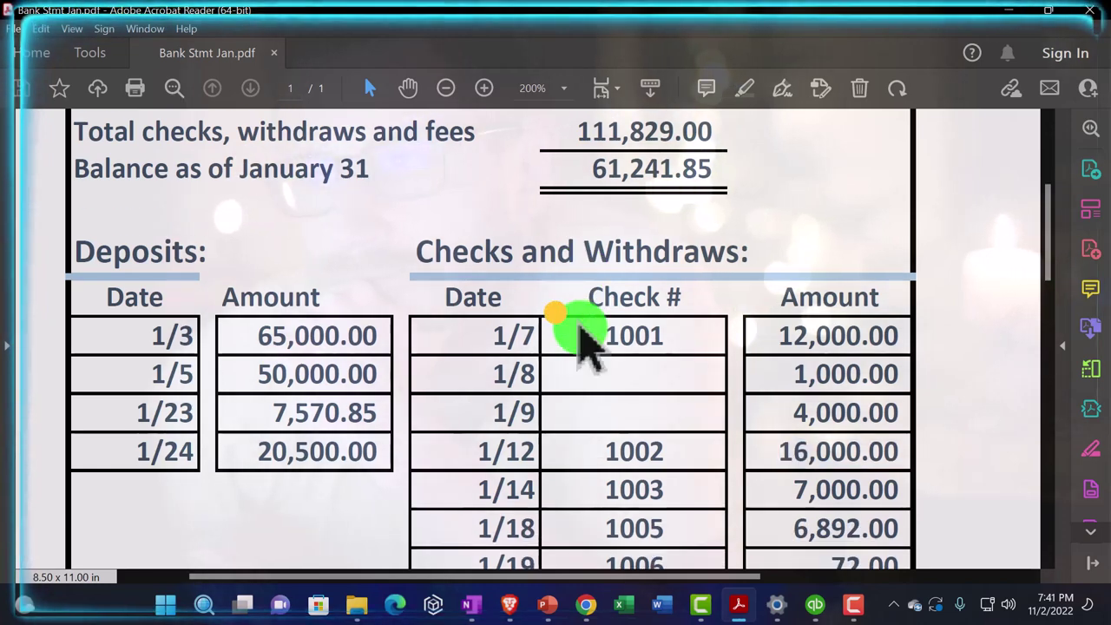
Switch to QuickBooks and start a bank reconciliation for the Checking 5434 account
scroll(577, 330, up, 3)
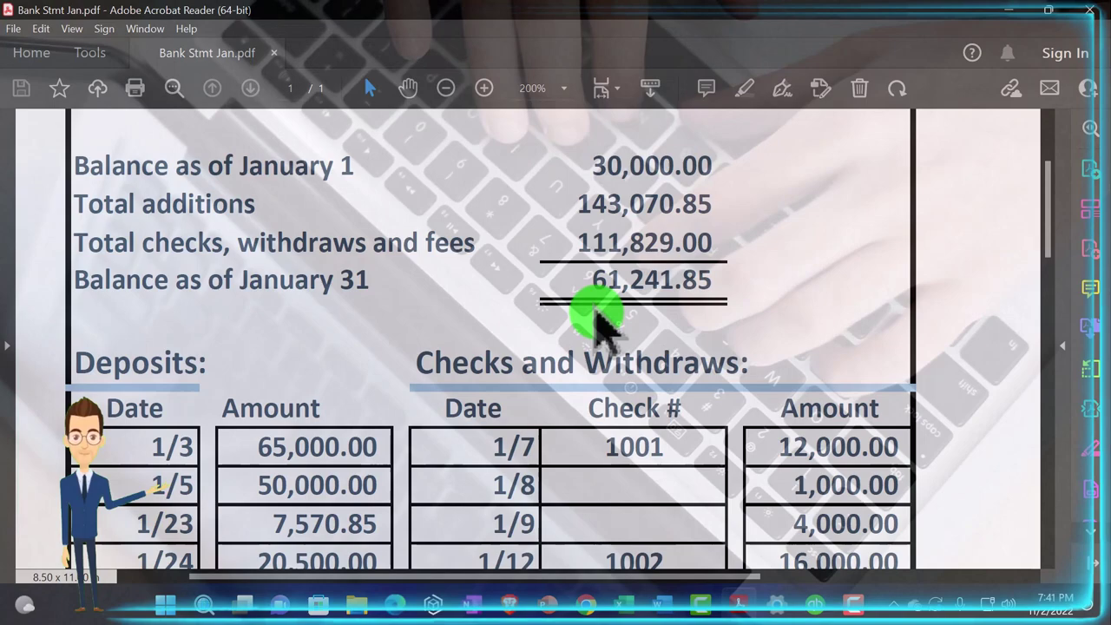
scroll(597, 313, up, 1)
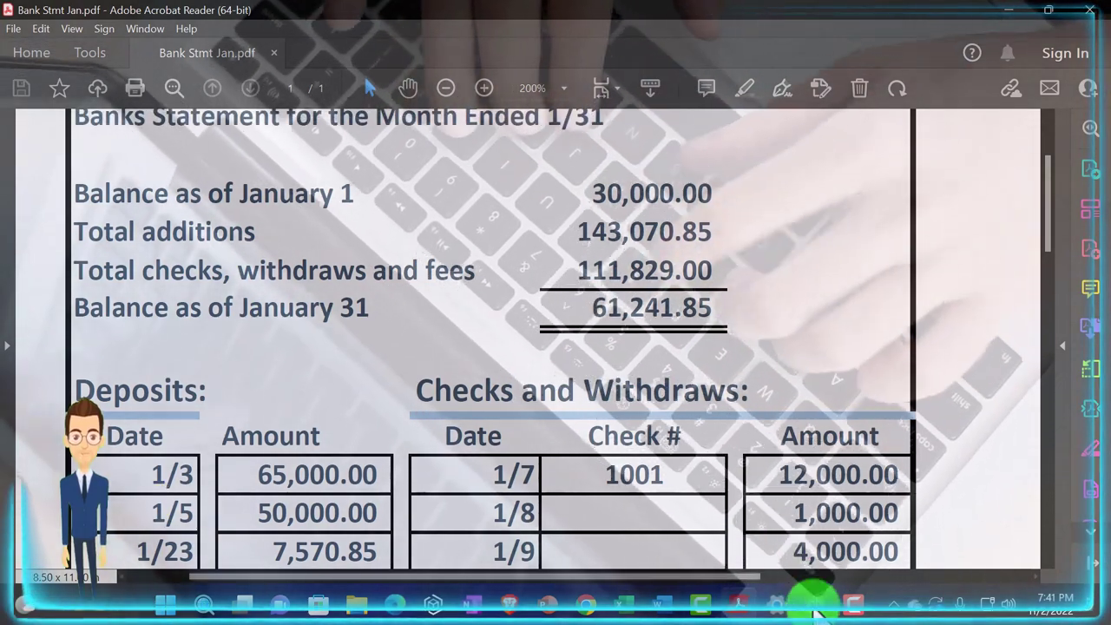
click(817, 606)
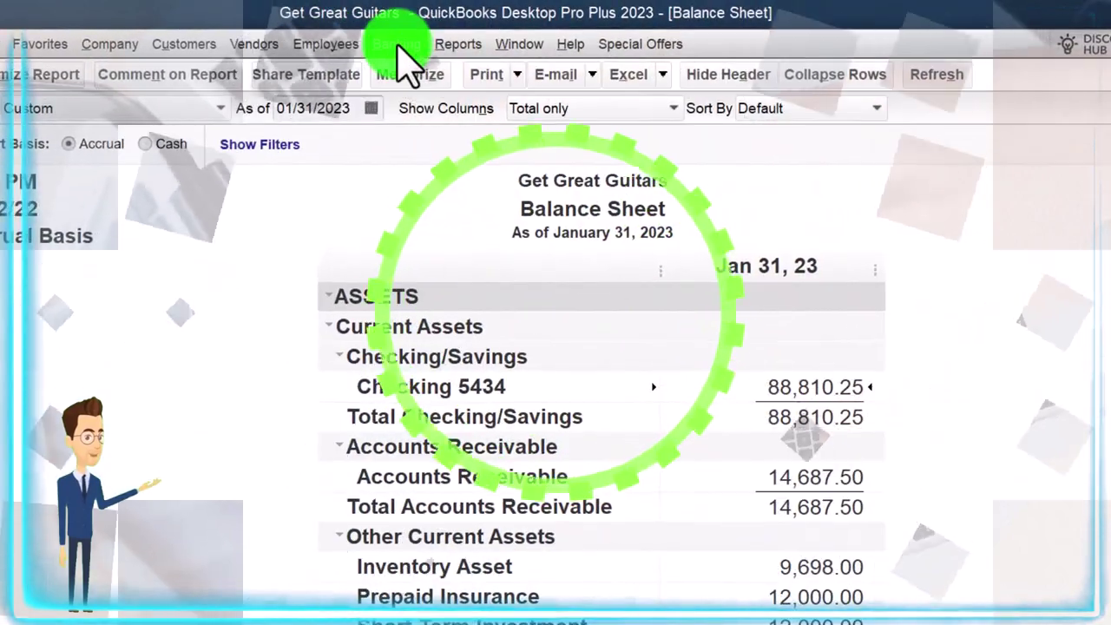
click(433, 34)
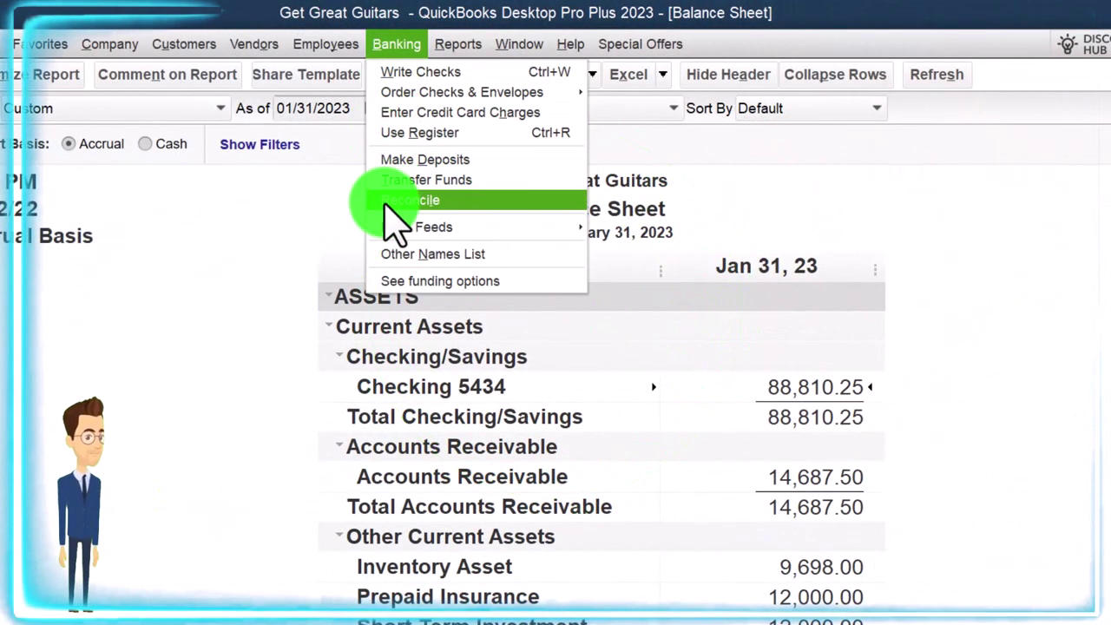
click(460, 201)
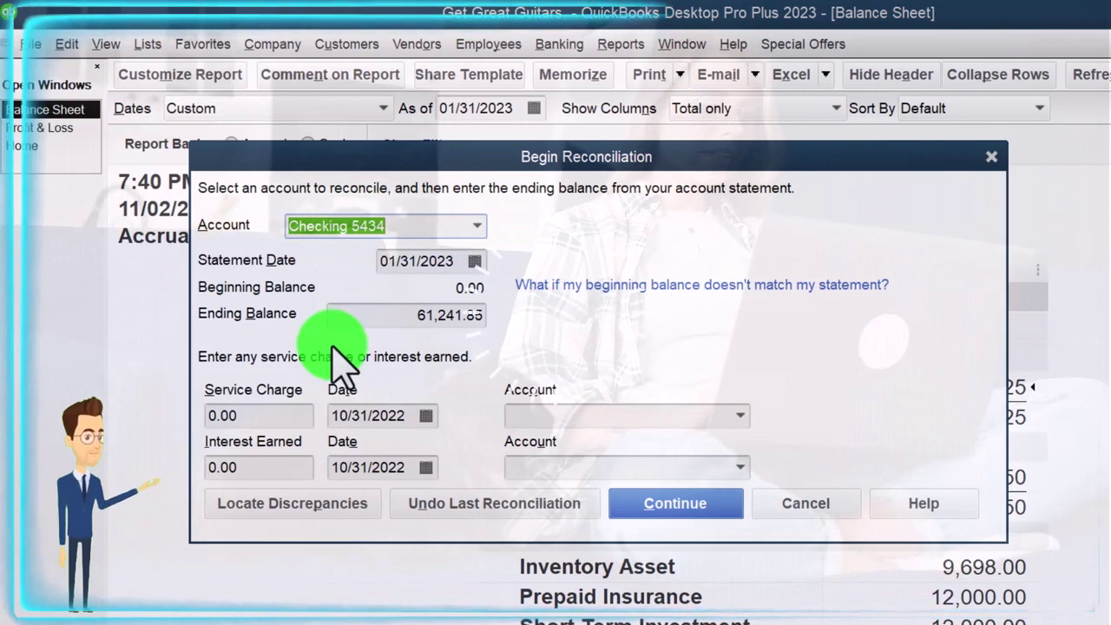
Check the 61,241.85 ending balance against the January bank statement and continue to the Checking 5434 reconciliation for 01/31/2023
key(Tab)
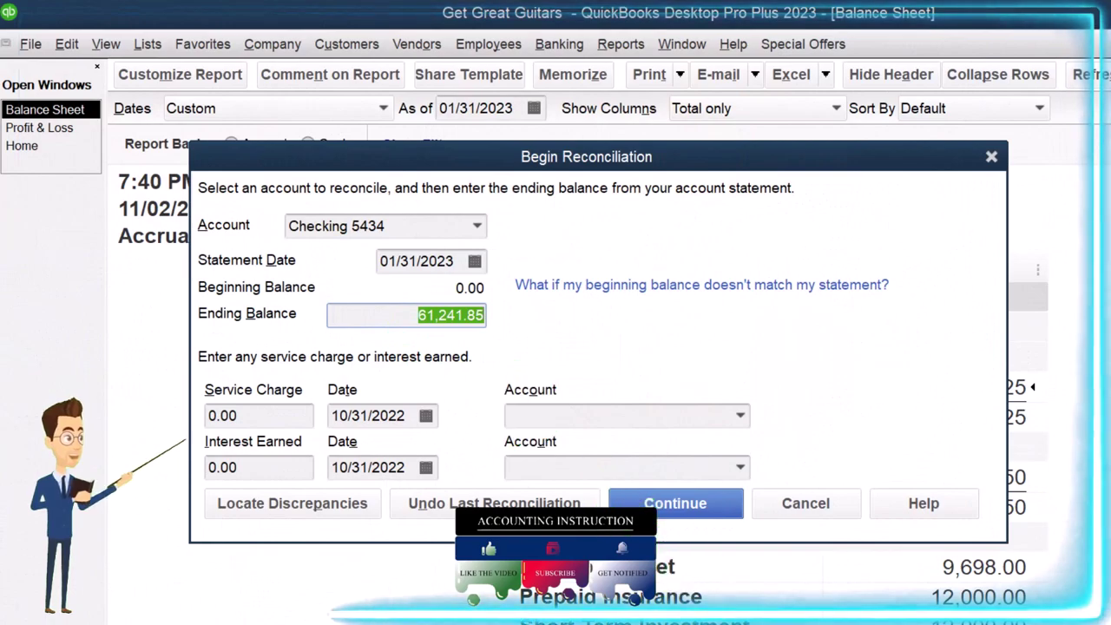
key(alt+Tab)
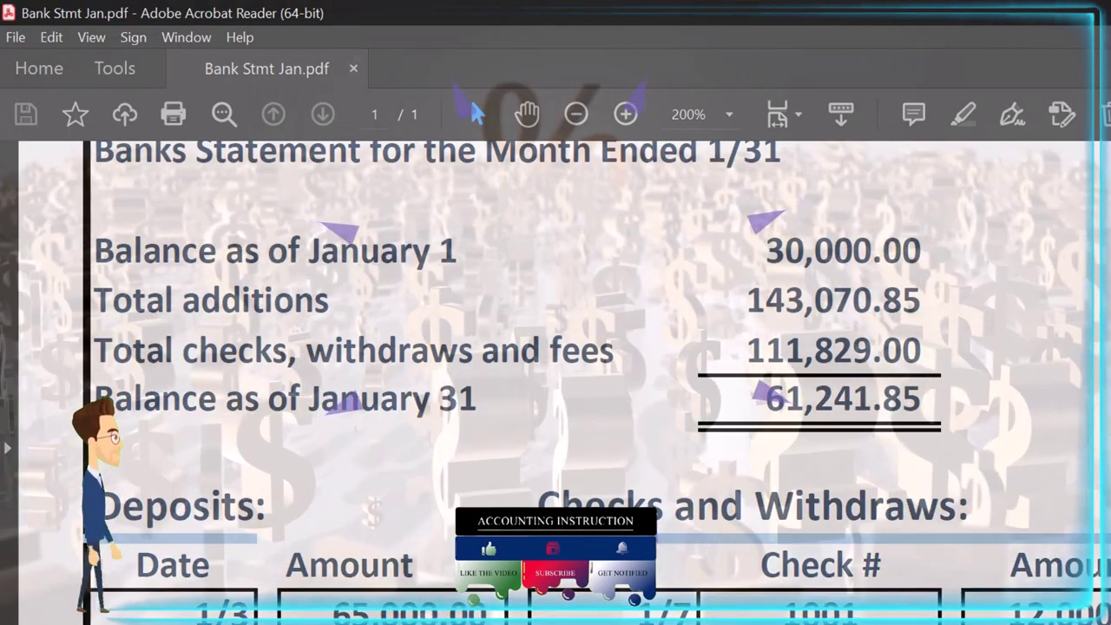
key(alt+Tab)
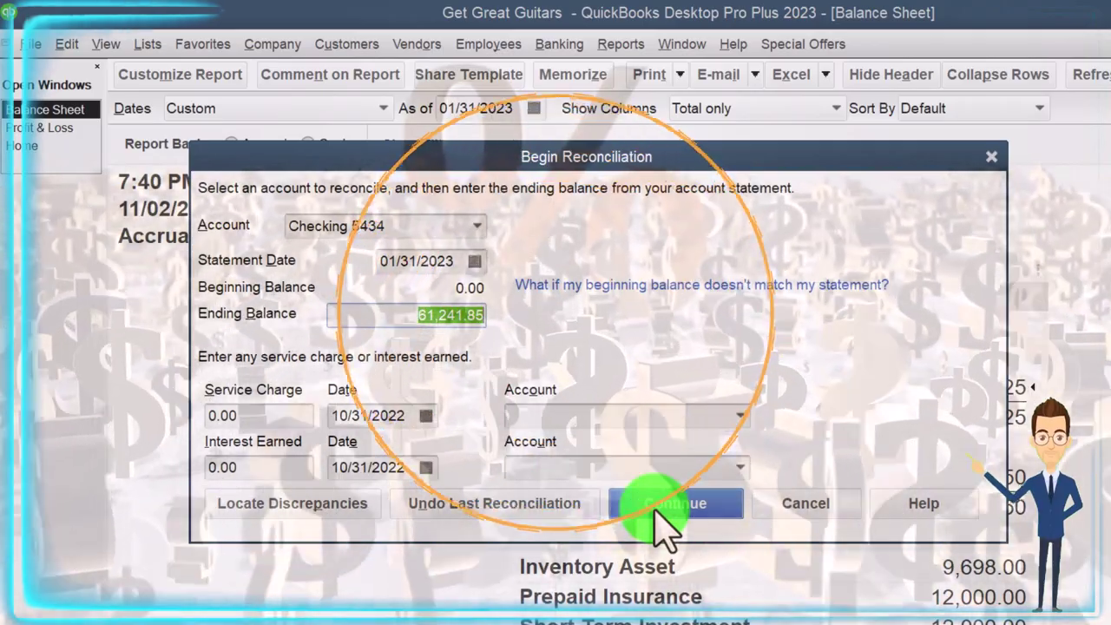
click(660, 508)
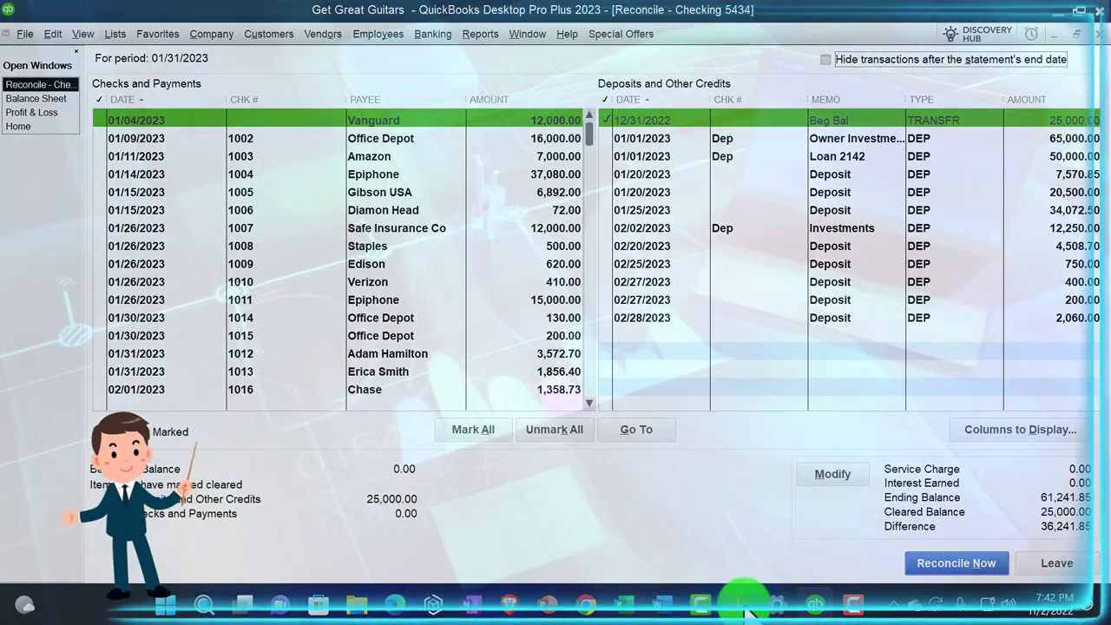
Switch to Adobe Acrobat Reader and examine the January bank statement's early withdrawals of 1,000.00 and 4,000.00
click(739, 603)
scroll(642, 213, down, 2)
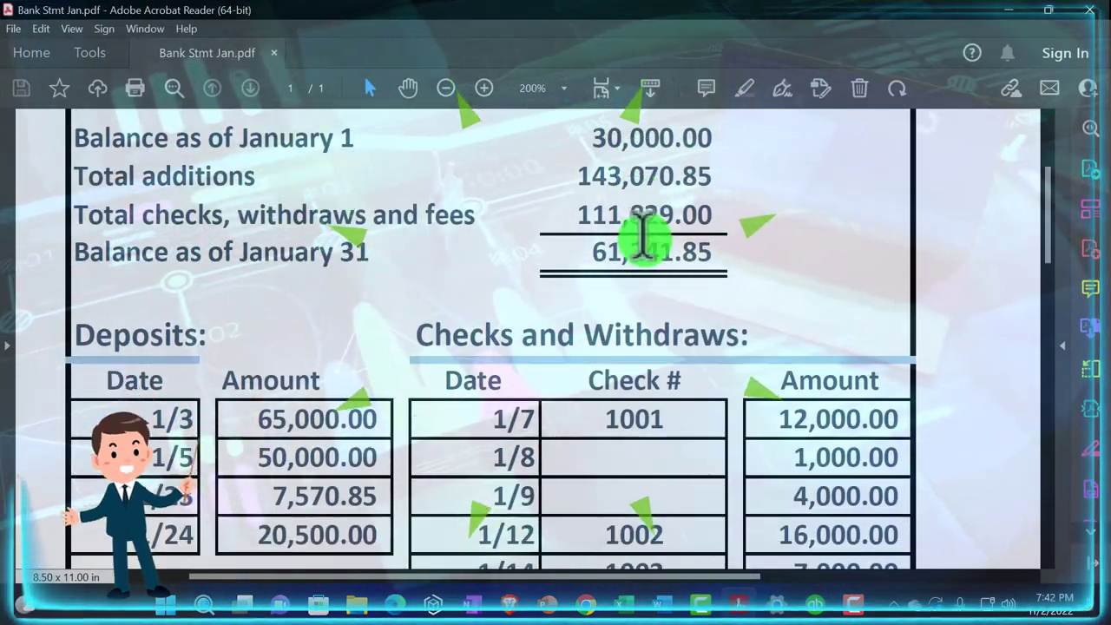
drag(789, 427, 890, 452)
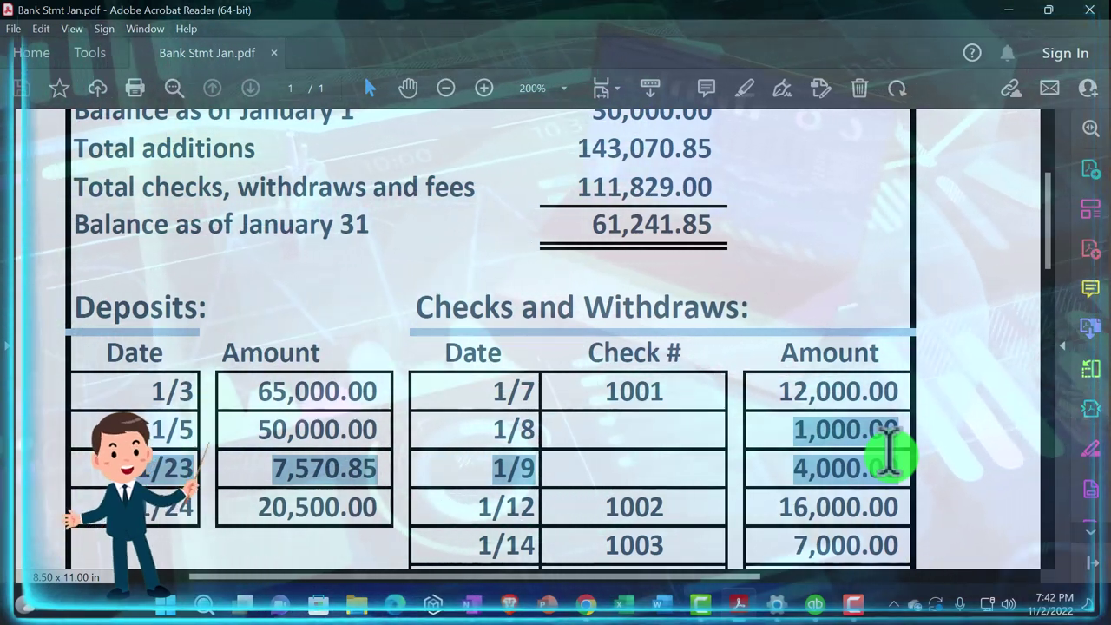
scroll(765, 452, up, 1)
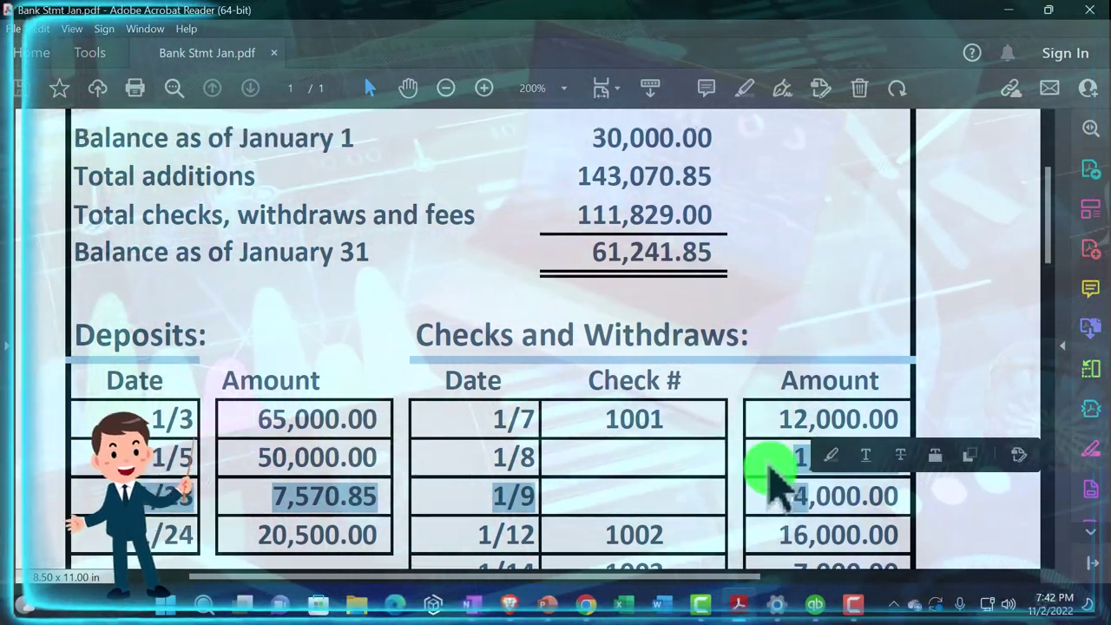
click(768, 457)
scroll(771, 473, up, 1)
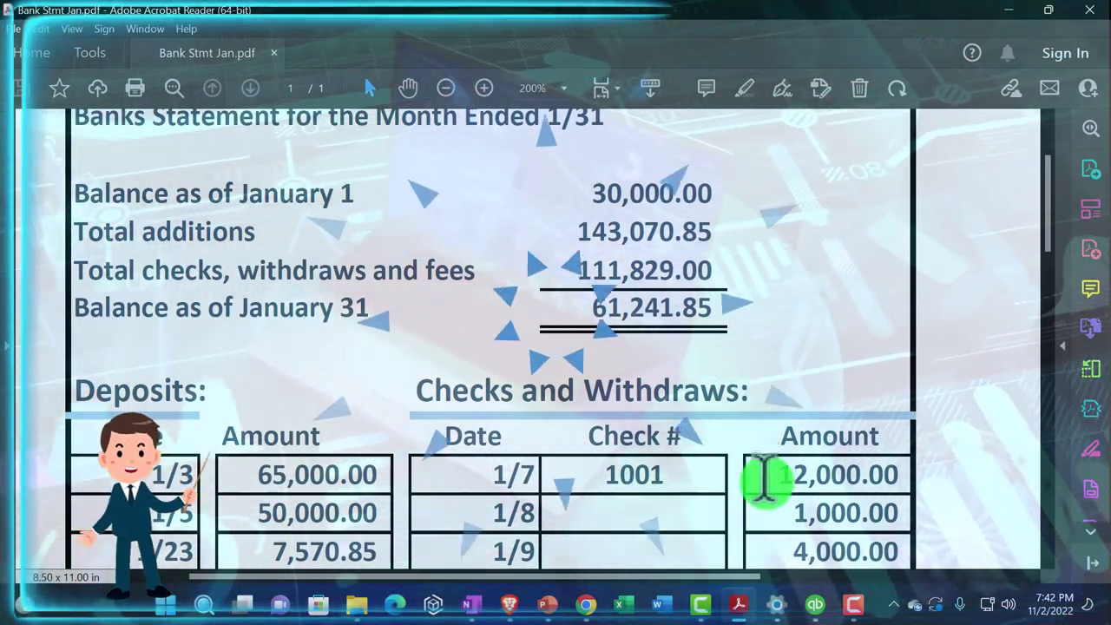
Examine the bank statement's January 1 balance, total additions, total withdrawals and January 31 balance, followed by the deposits and withdrawals lists
drag(580, 192, 711, 191)
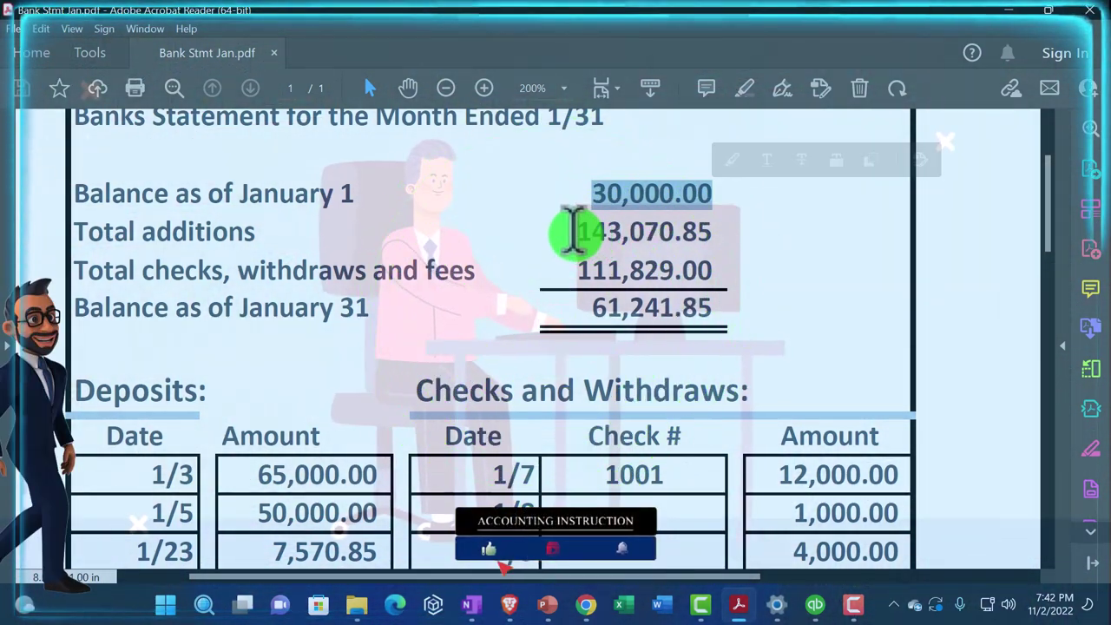
drag(573, 231, 681, 233)
drag(577, 270, 711, 271)
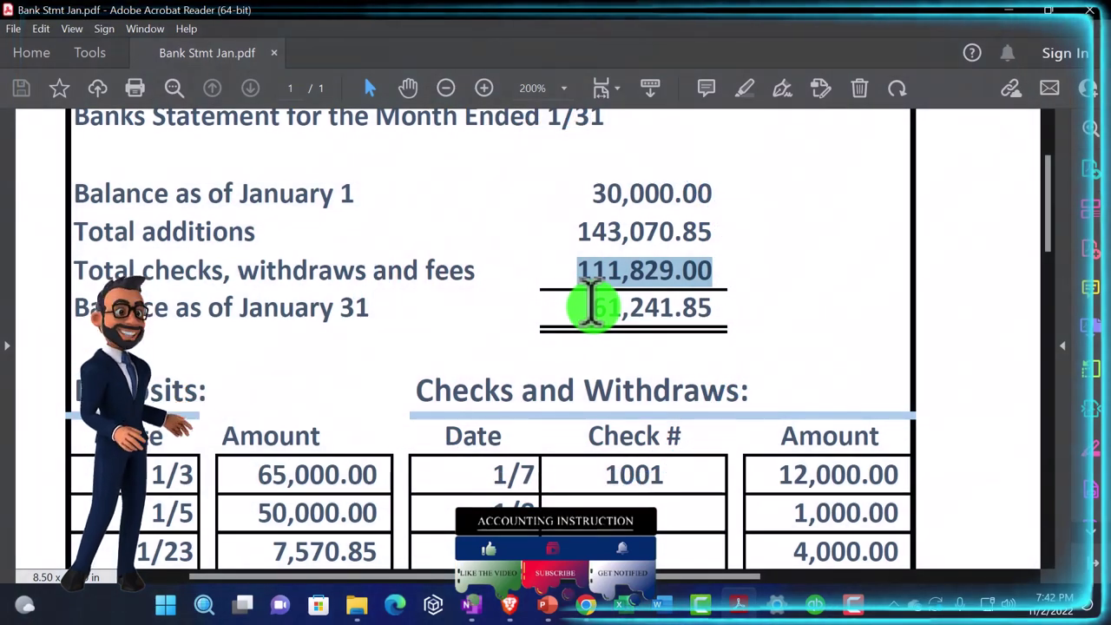
click(608, 306)
drag(608, 306, 712, 304)
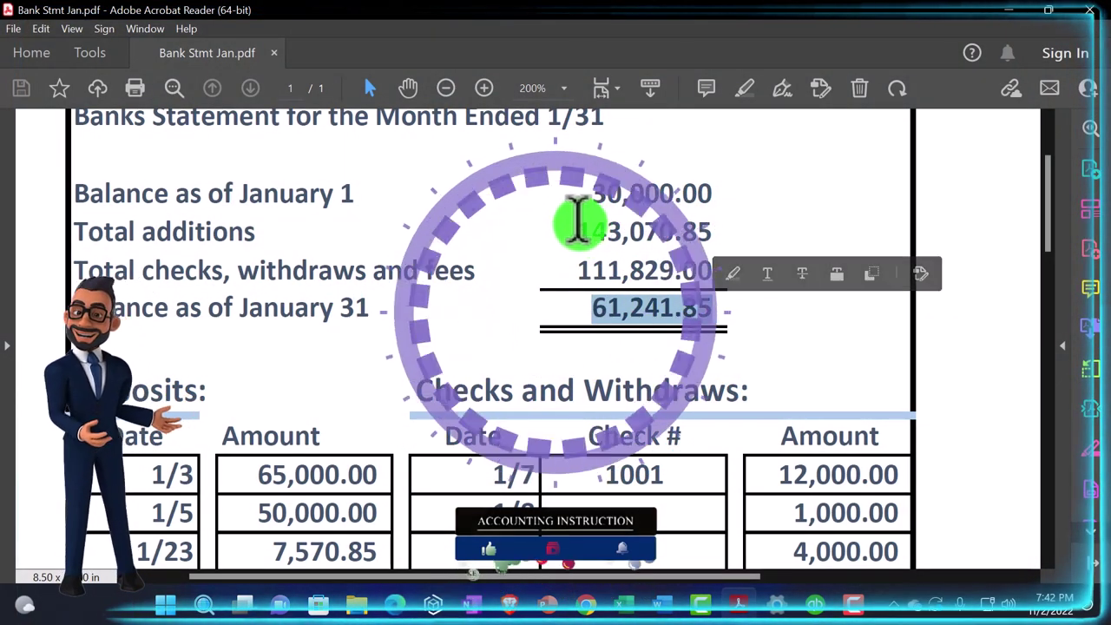
drag(576, 222, 732, 224)
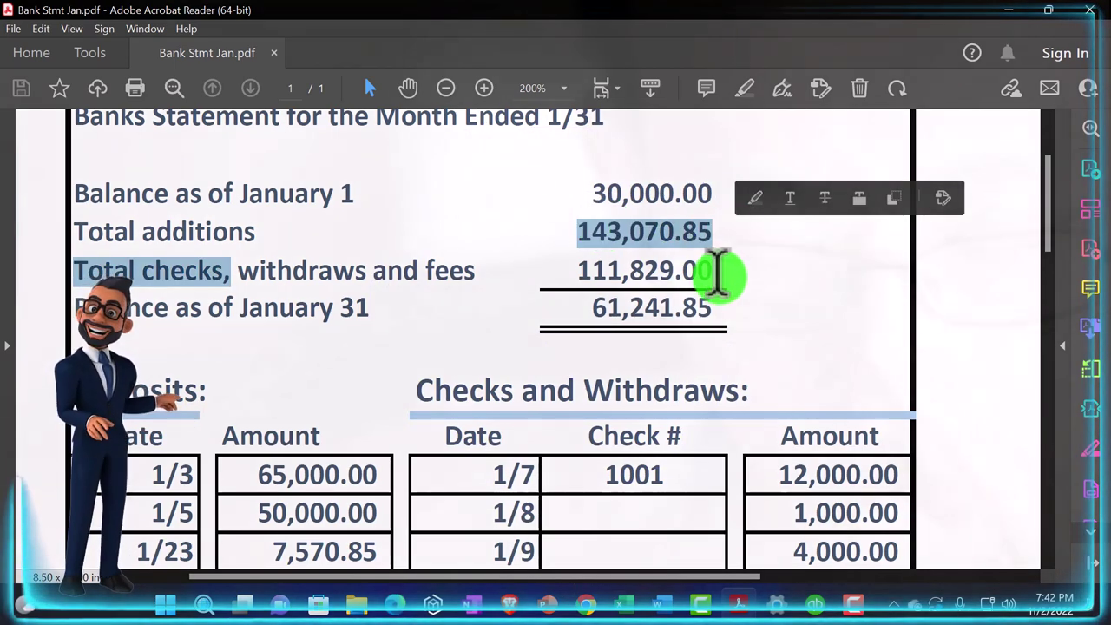
scroll(685, 299, down, 3)
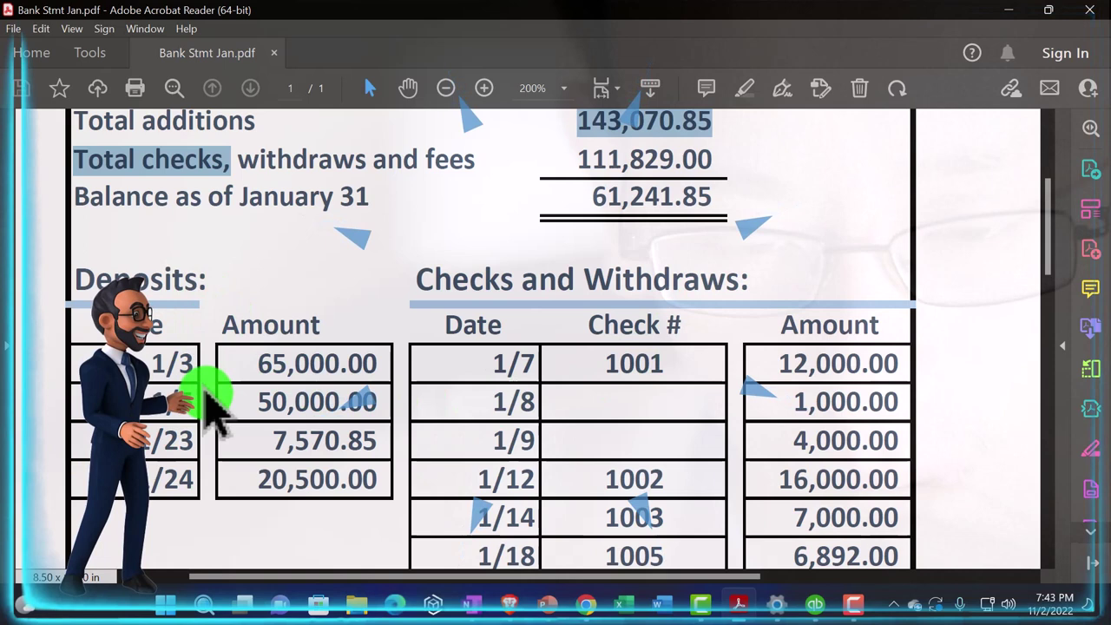
scroll(215, 408, down, 2)
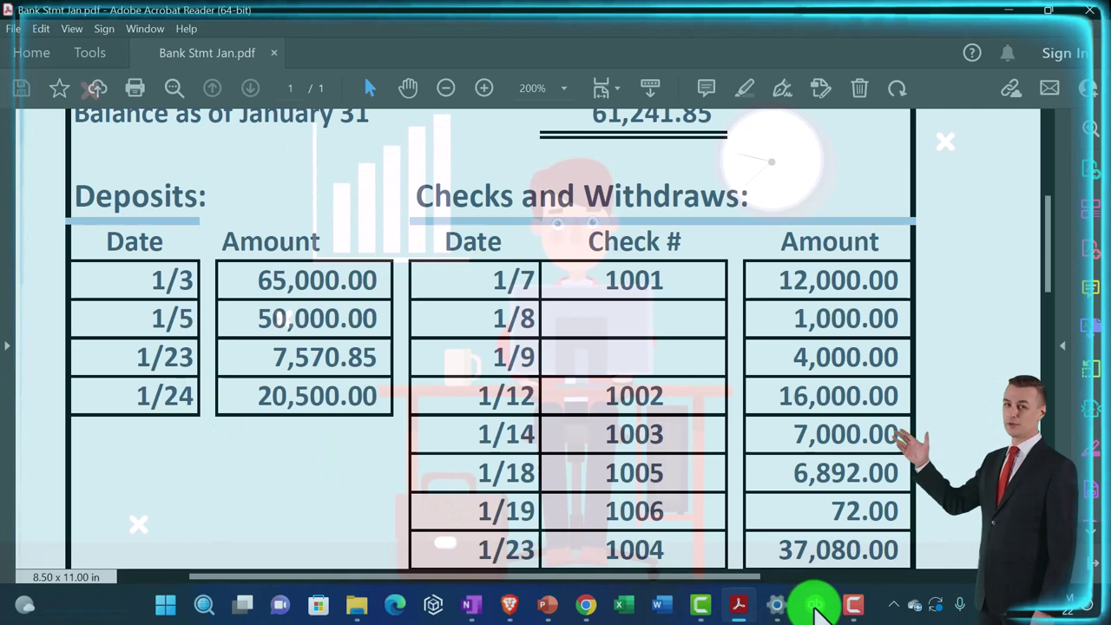
Switch to QuickBooks, view the home page and return to the Checking 5434 reconciliation
click(814, 605)
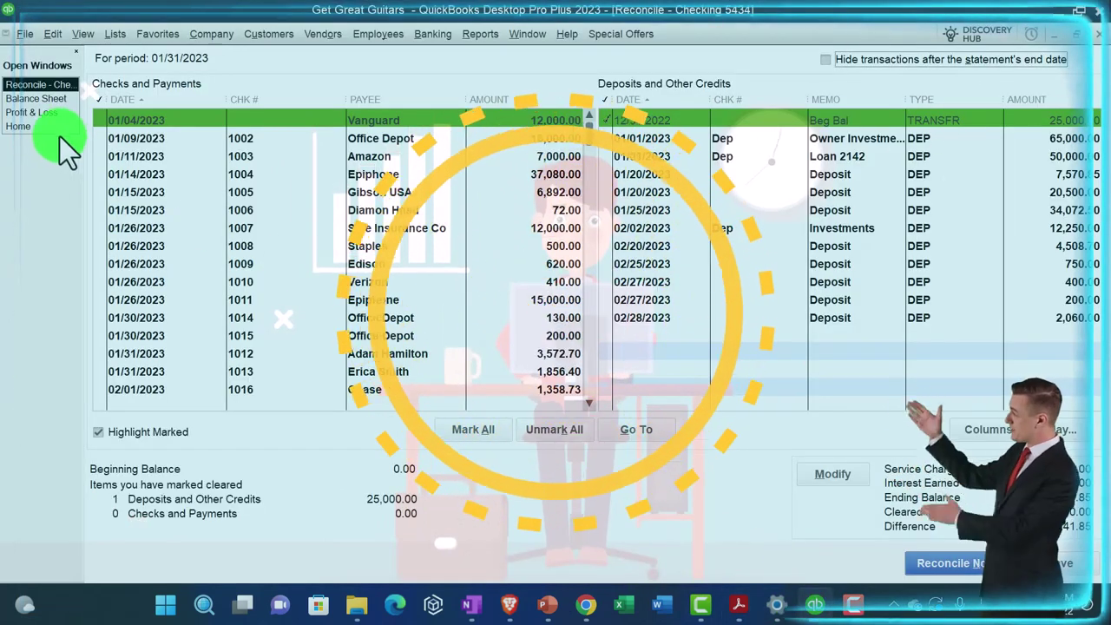
click(52, 128)
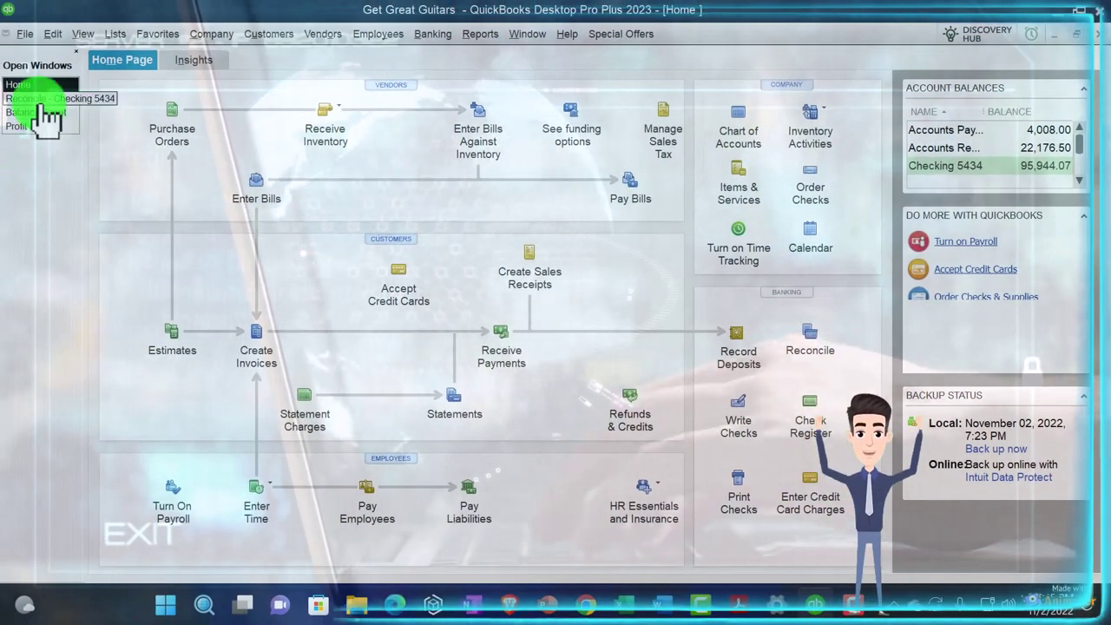
click(9, 75)
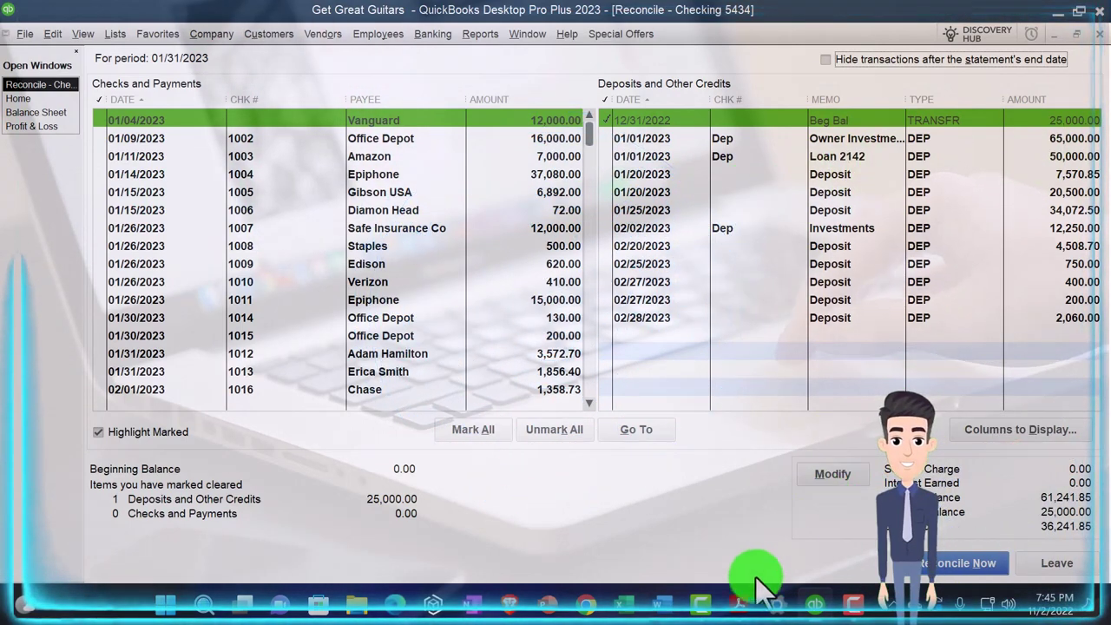
Compare the bank statement's 65,000.00 deposit dated 1/3 with the deposits listed in the QuickBooks reconciliation
click(742, 605)
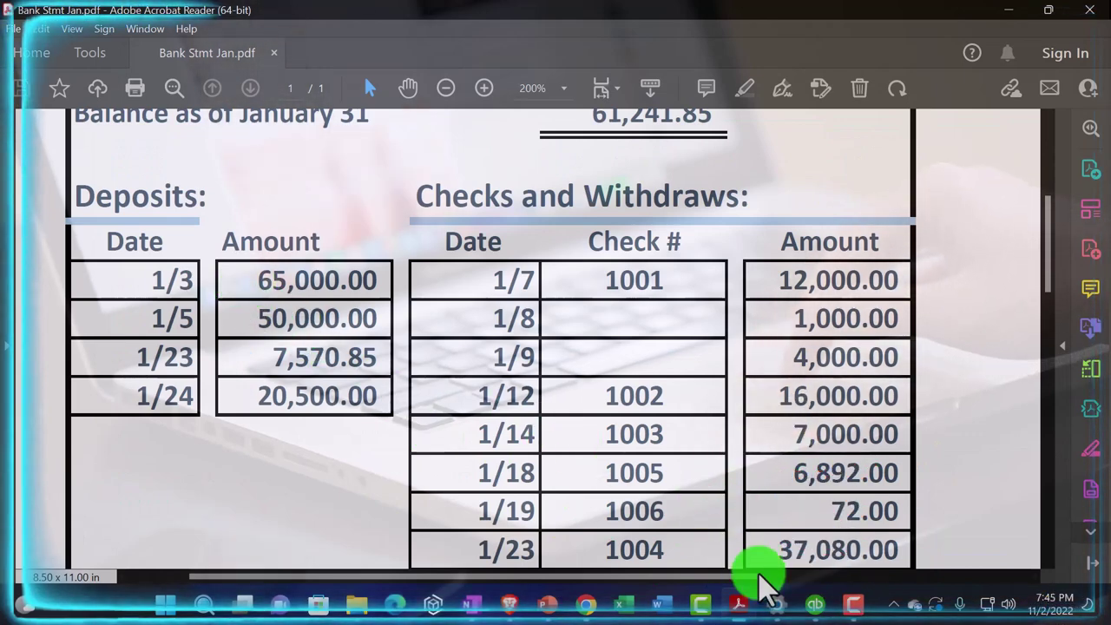
click(740, 605)
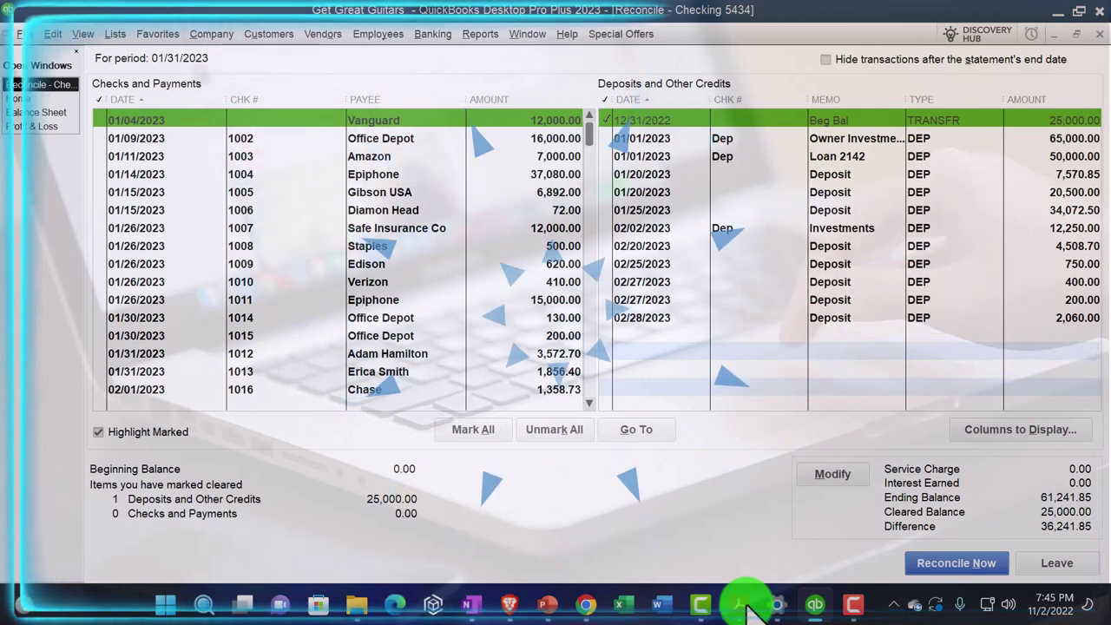
click(749, 608)
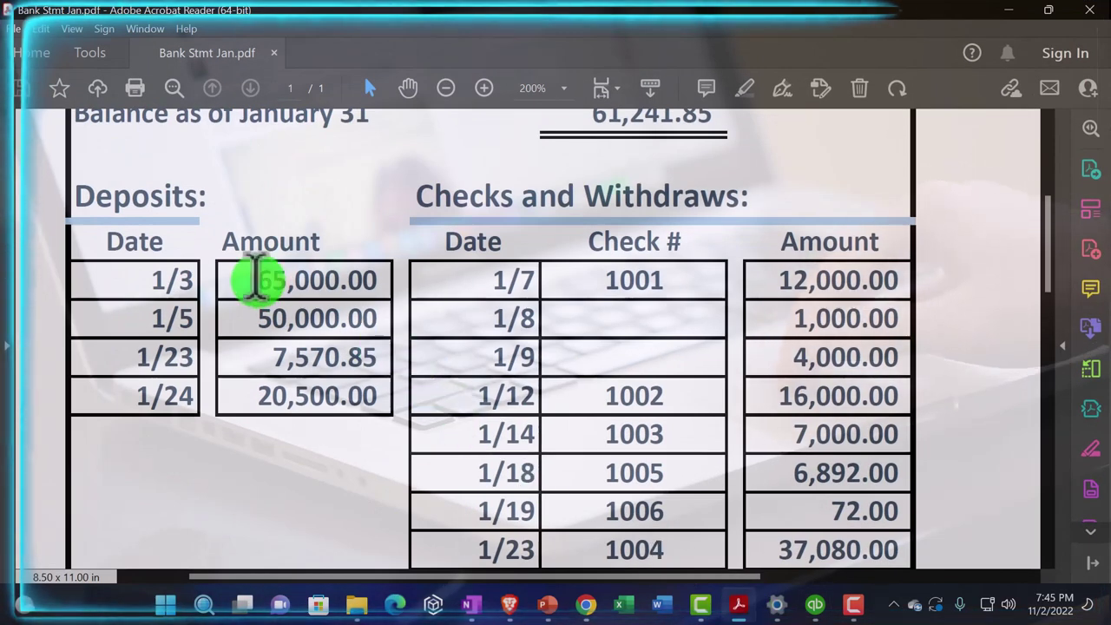
drag(249, 278, 374, 280)
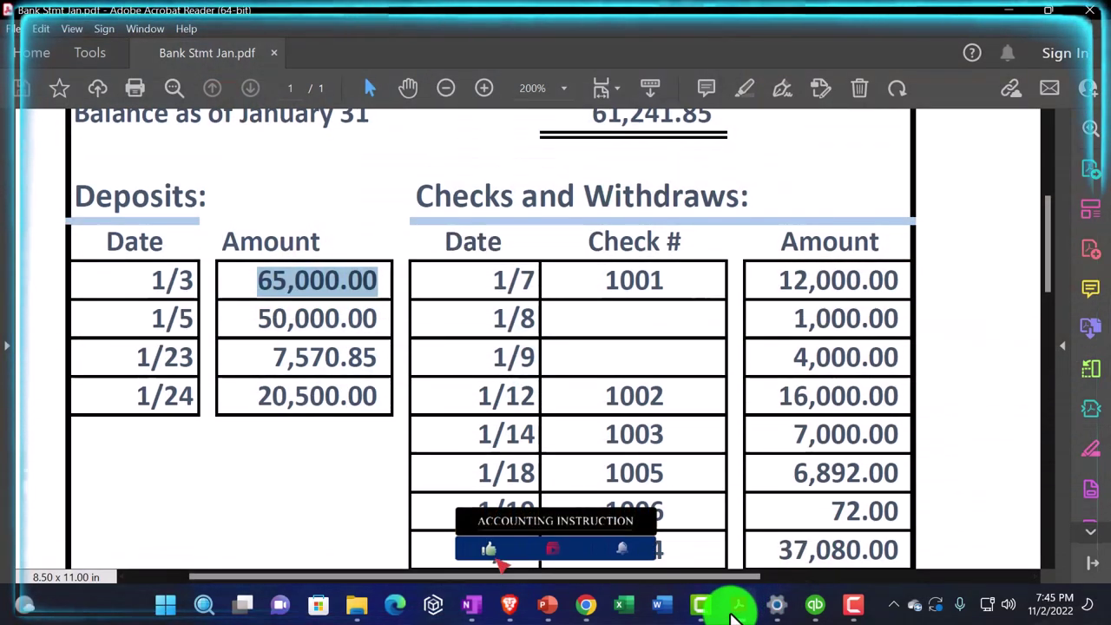
click(816, 606)
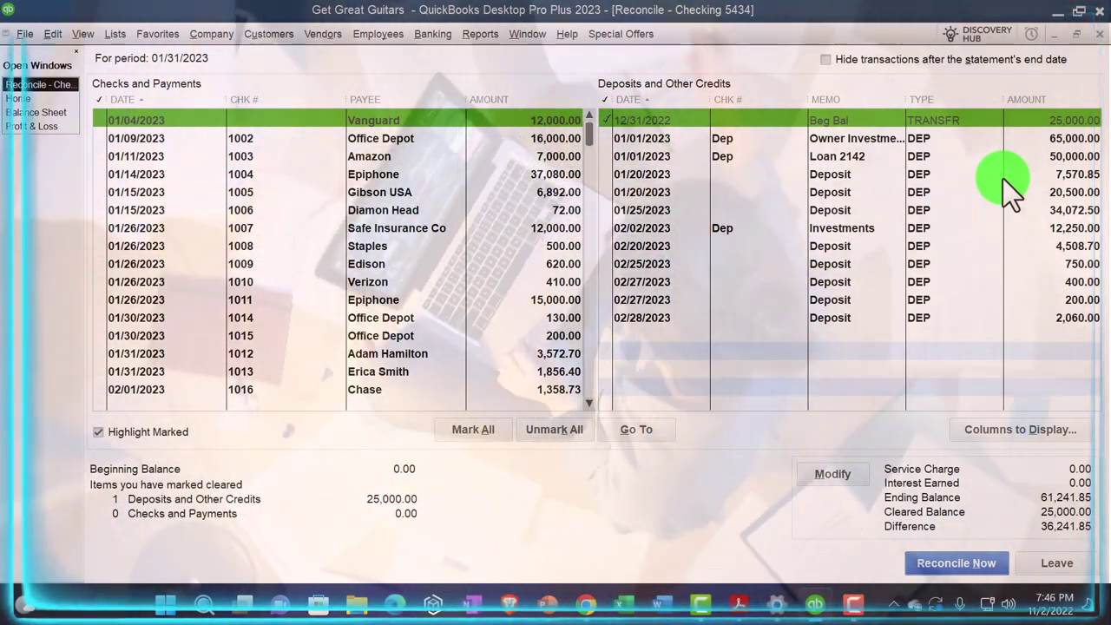
click(741, 613)
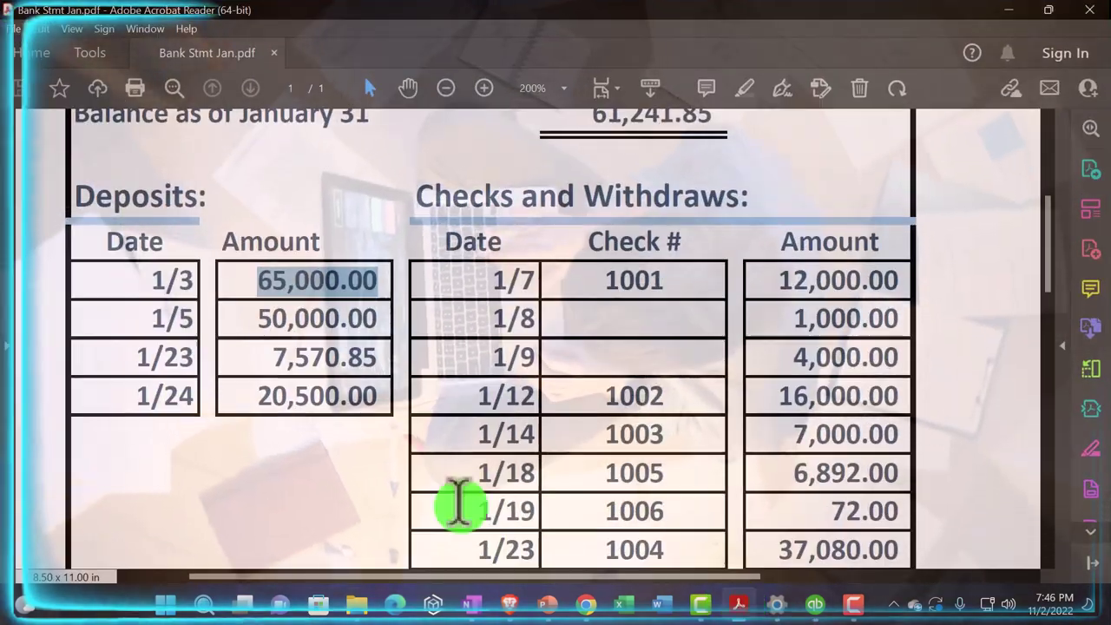
click(739, 611)
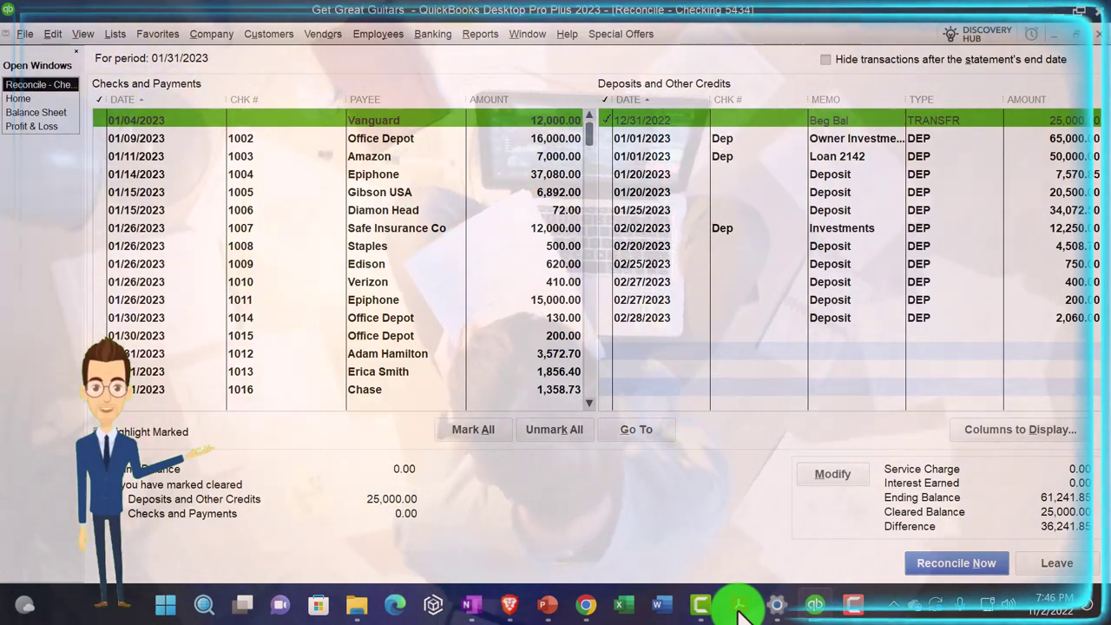
click(738, 606)
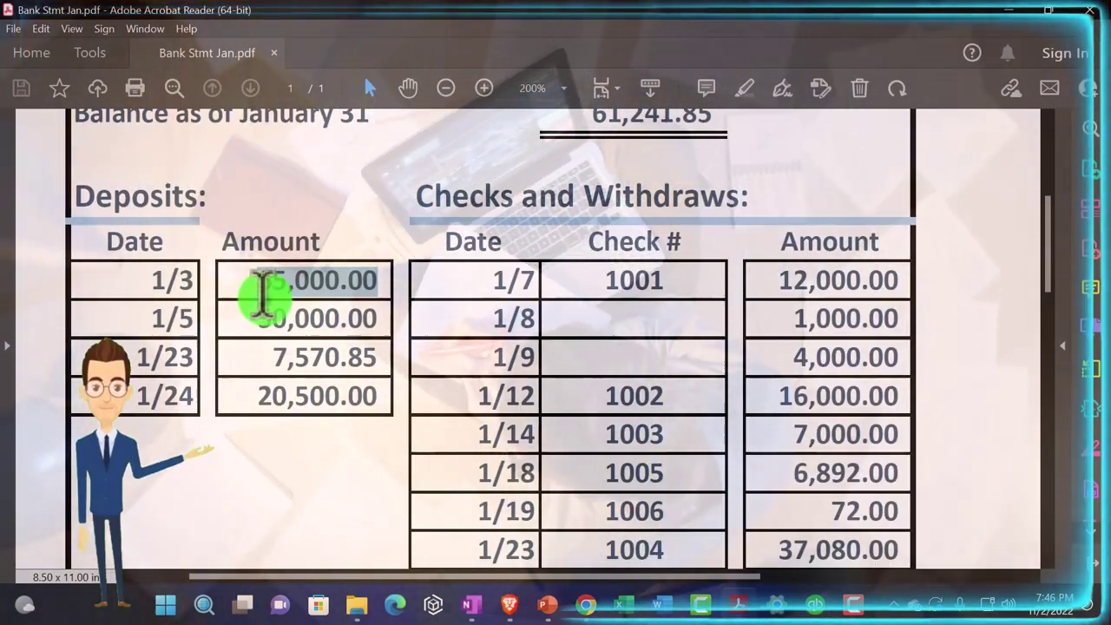
Examine the first deposit's amount and date and the number and date of check 1001 on the bank statement
scroll(260, 292, up, 1)
drag(260, 293, 260, 322)
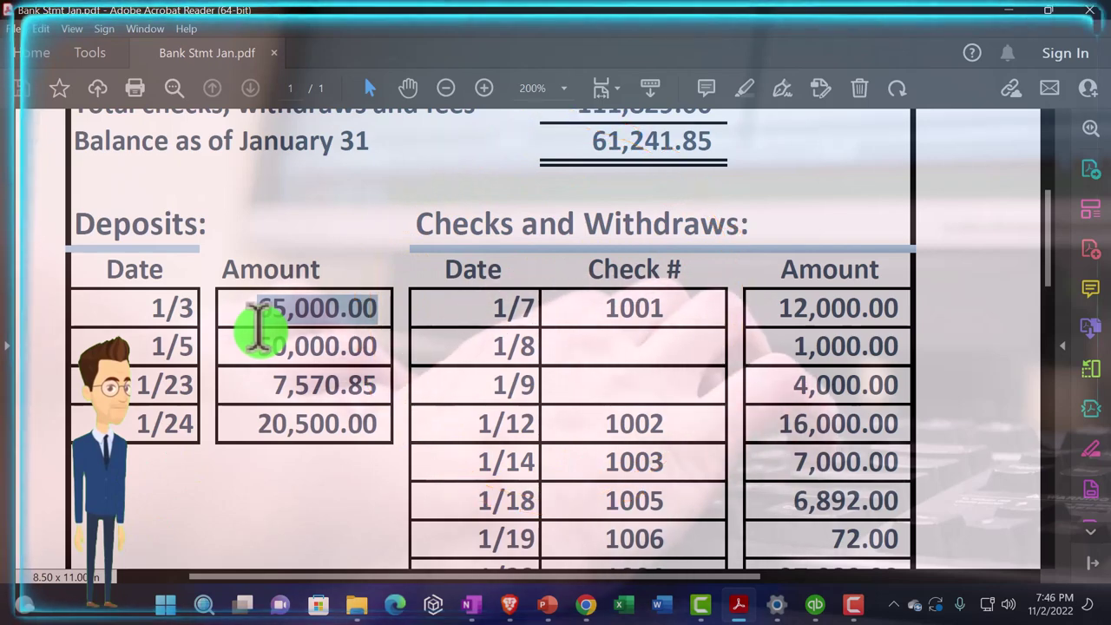
click(271, 308)
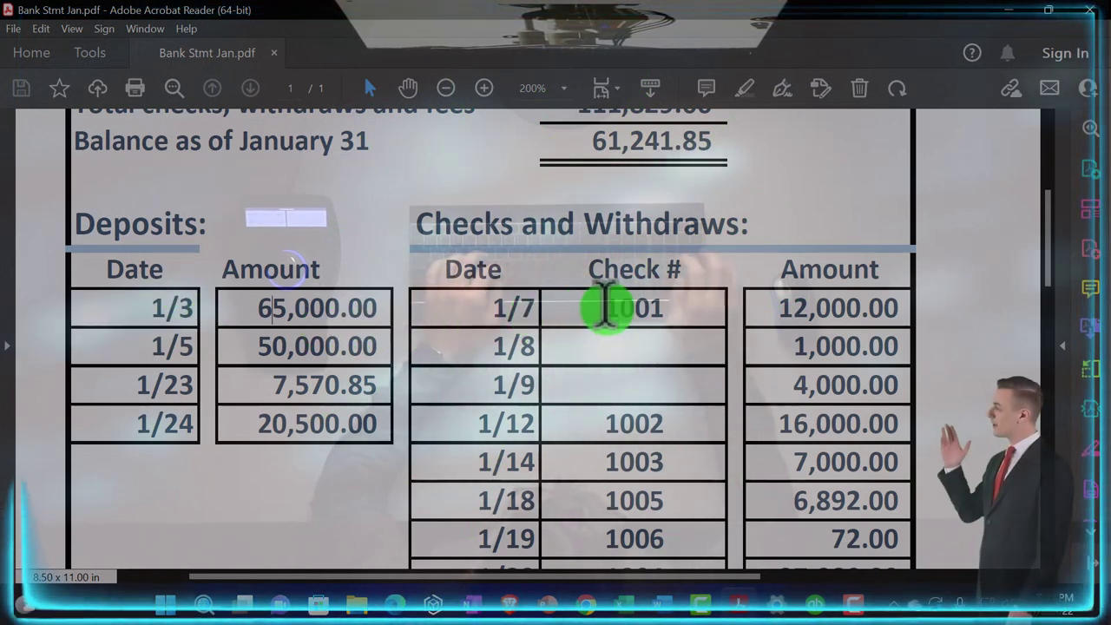
drag(695, 306, 665, 310)
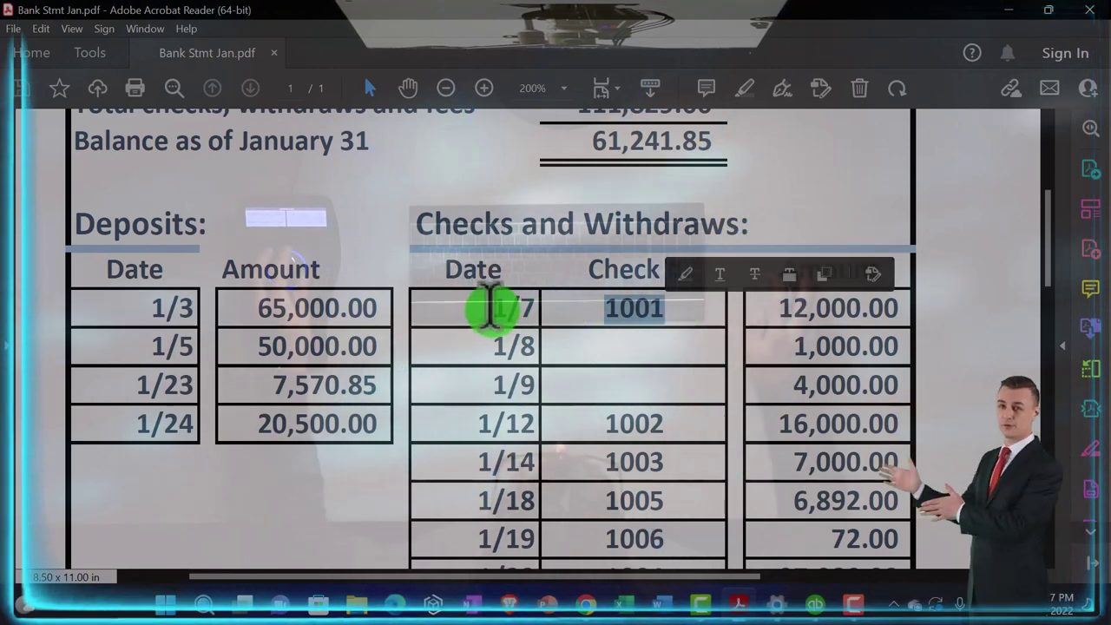
drag(496, 310, 529, 305)
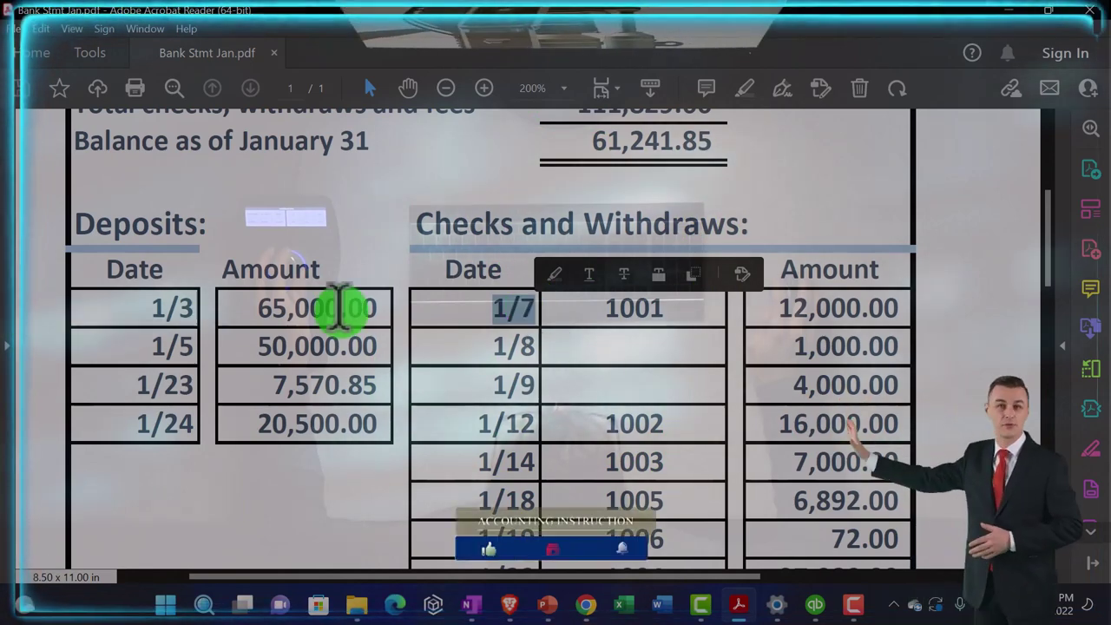
drag(154, 306, 187, 308)
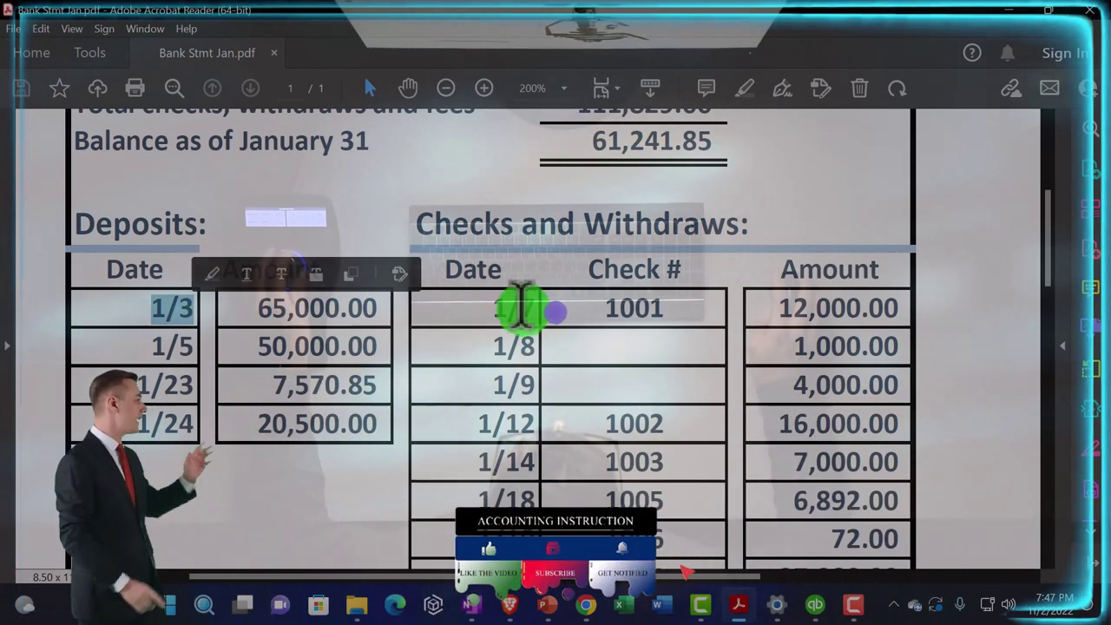
Switch to QuickBooks, hide transactions after the statement's end date and mark the 65,000.00 owner investment deposit as cleared
drag(591, 308, 670, 309)
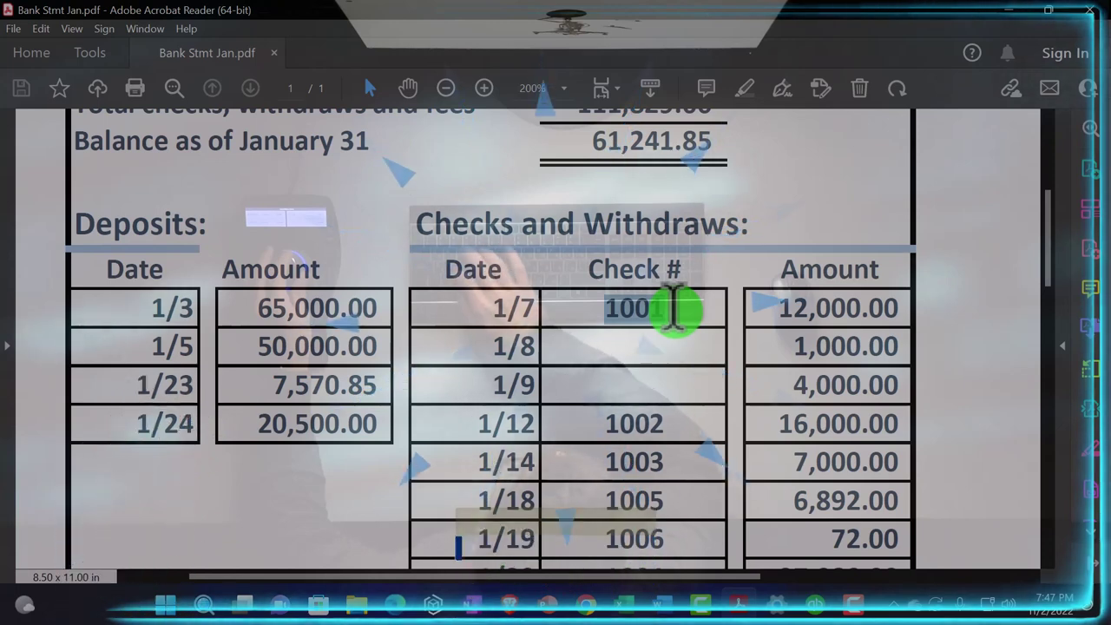
drag(252, 310, 363, 309)
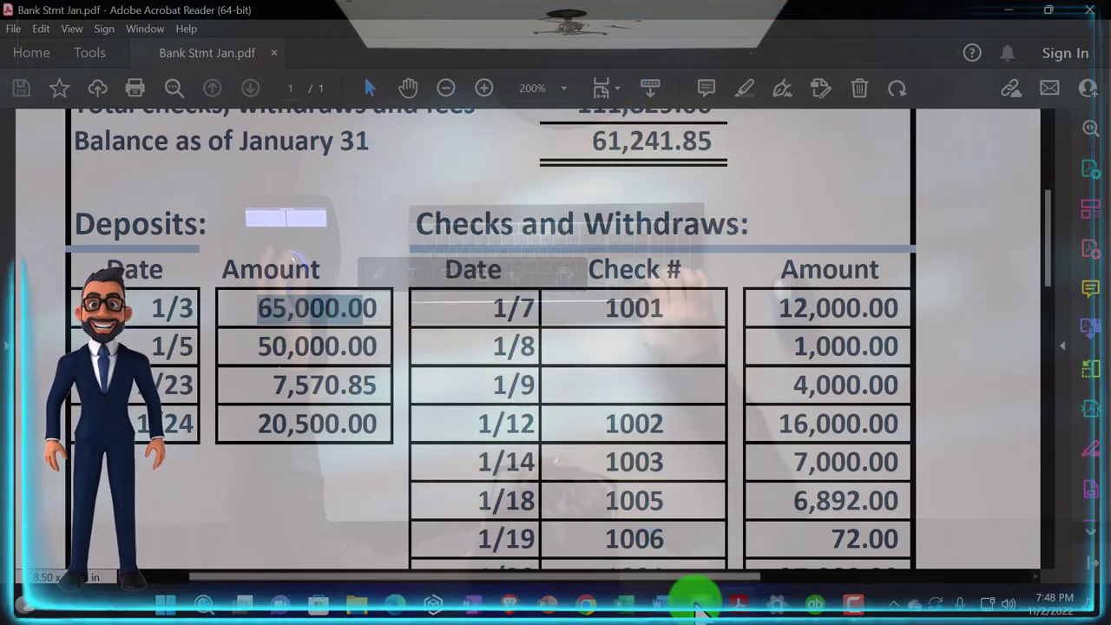
click(814, 608)
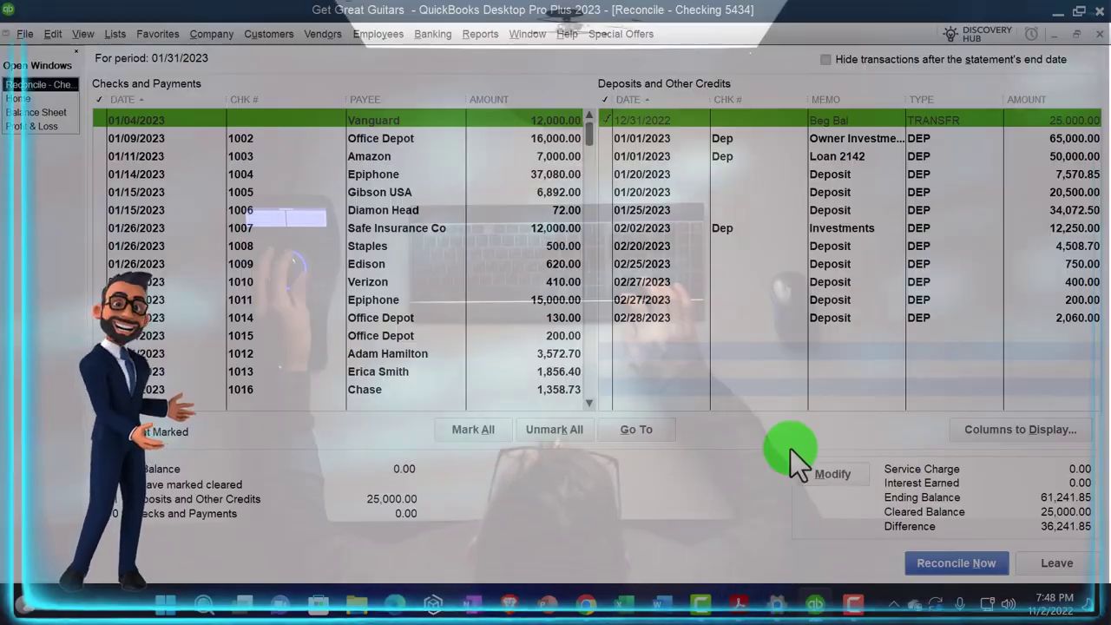
click(825, 60)
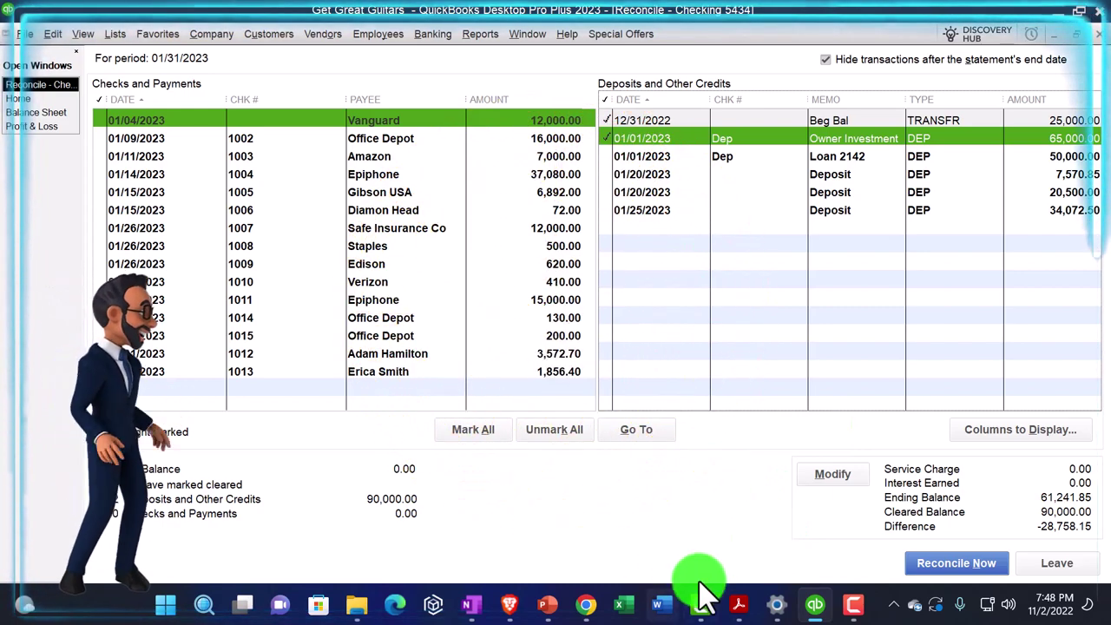
Switch to the bank statement PDF in Acrobat Reader and highlight the 65,000.00 deposit dated 1/3
click(742, 606)
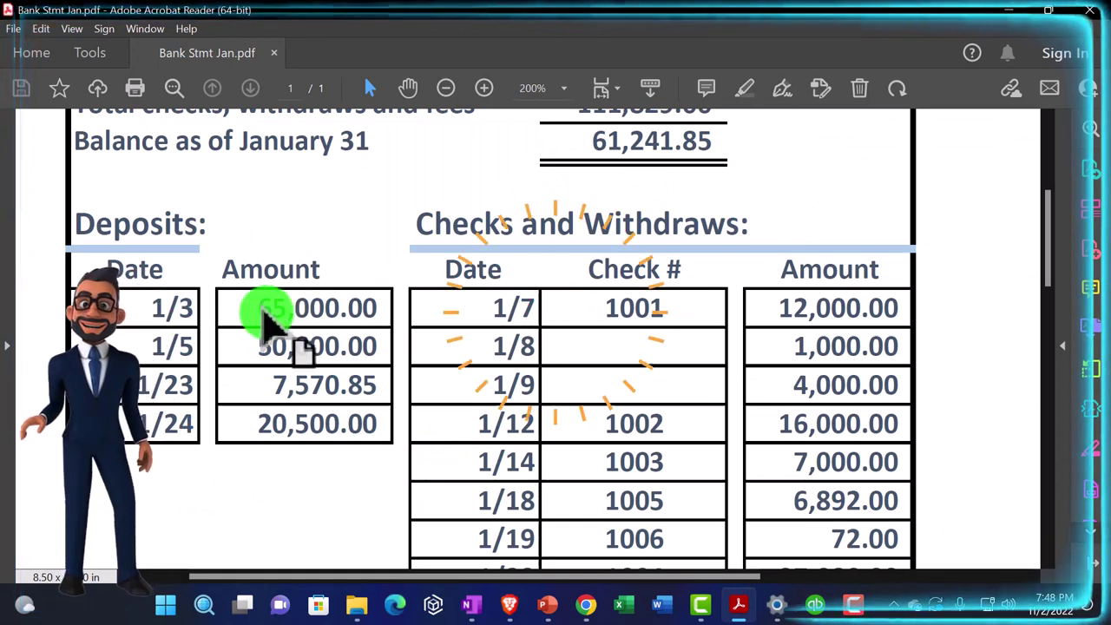
drag(265, 310, 350, 310)
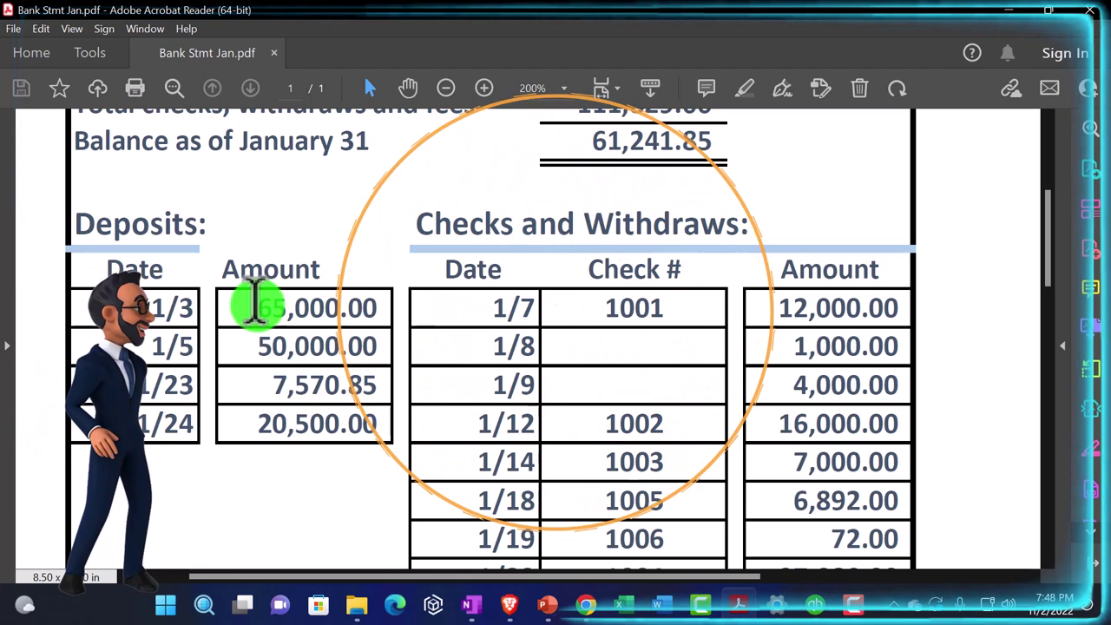
drag(258, 305, 377, 318)
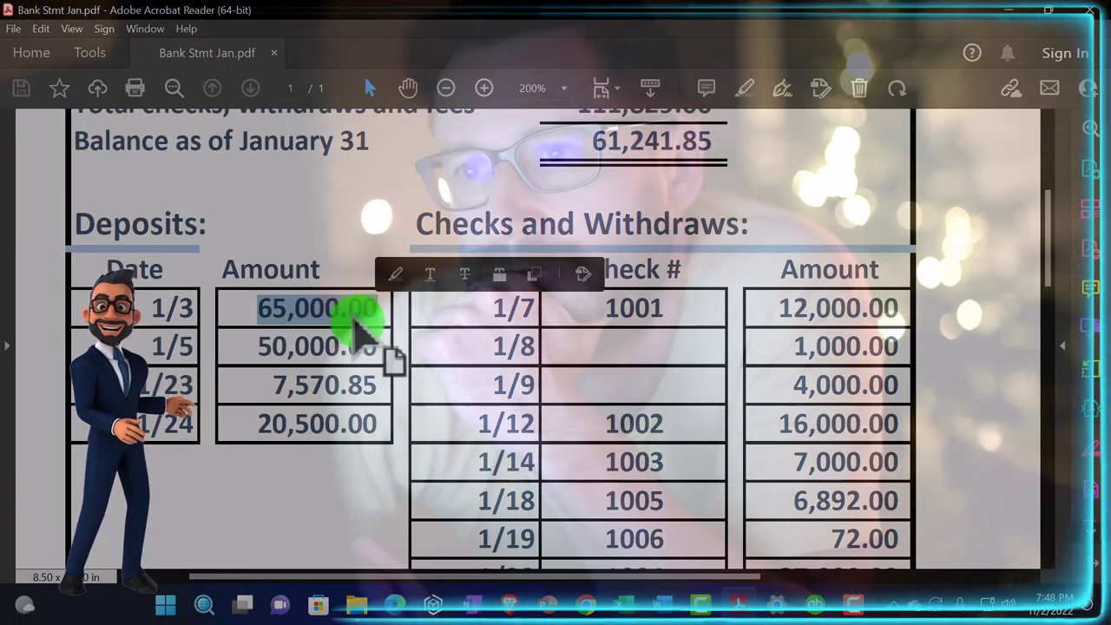
click(397, 272)
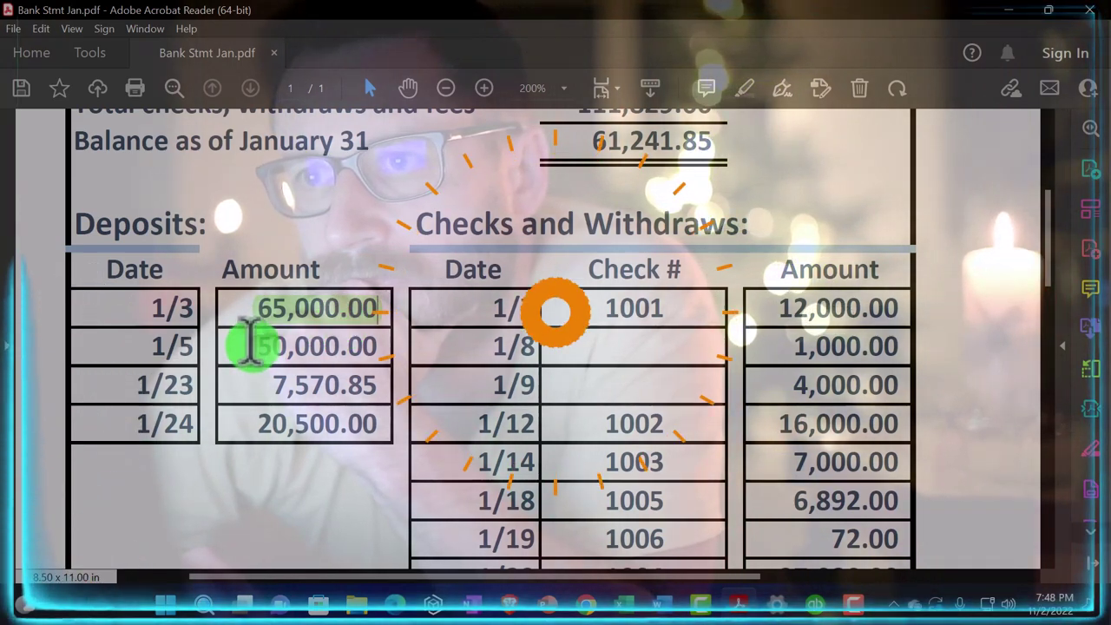
Mark the 50,000.00 Loan 2142 deposit as cleared in QuickBooks and highlight the matching 1/5 deposit on the bank statement
click(741, 607)
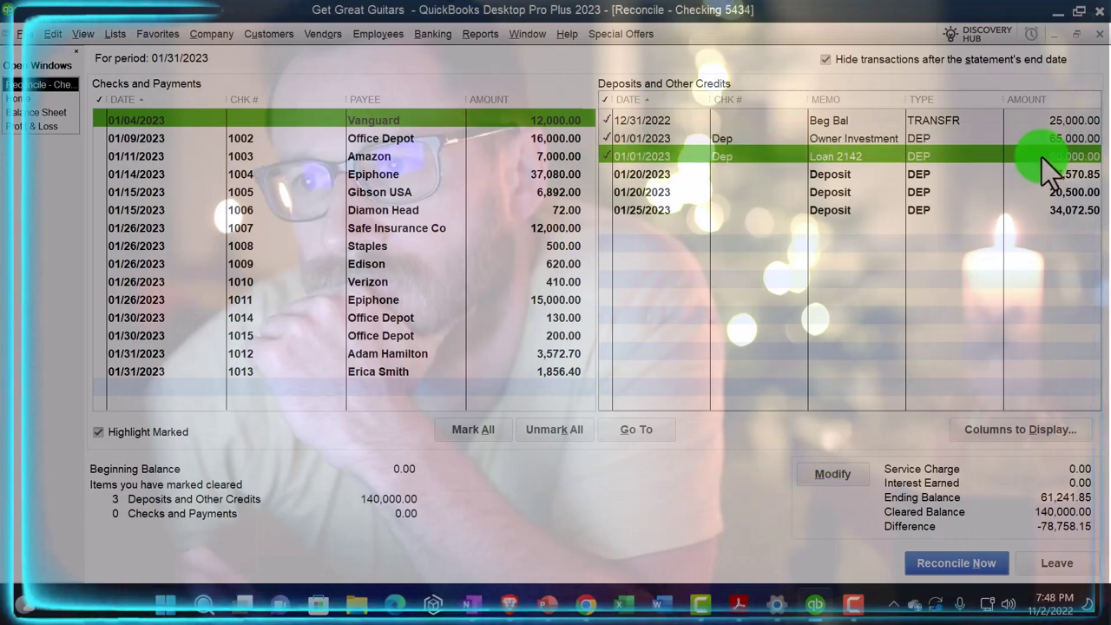
click(739, 608)
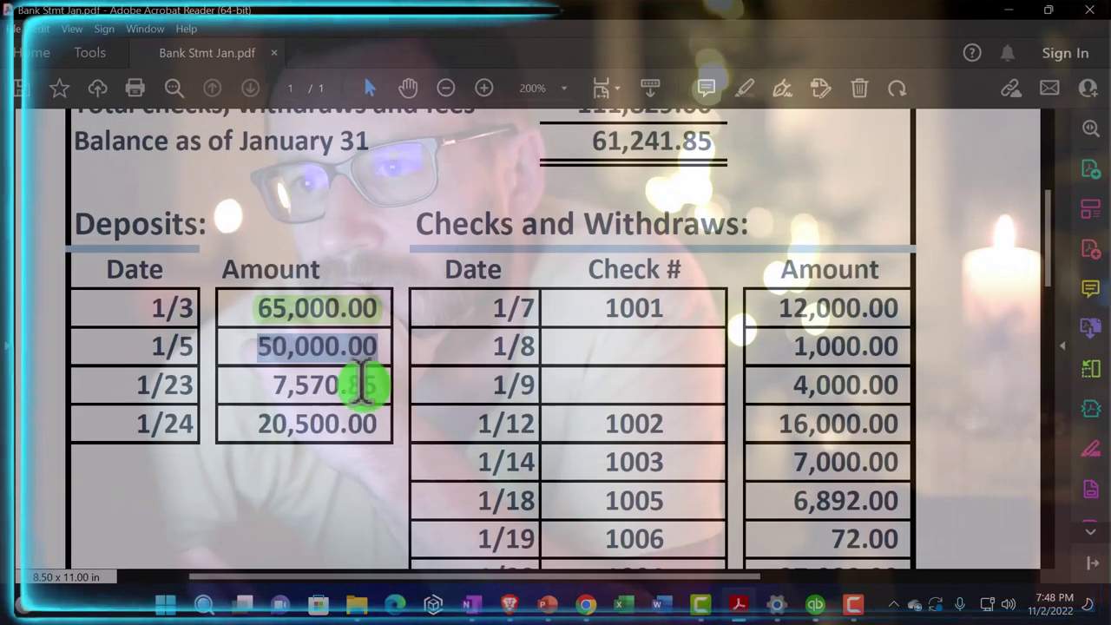
right_click(320, 363)
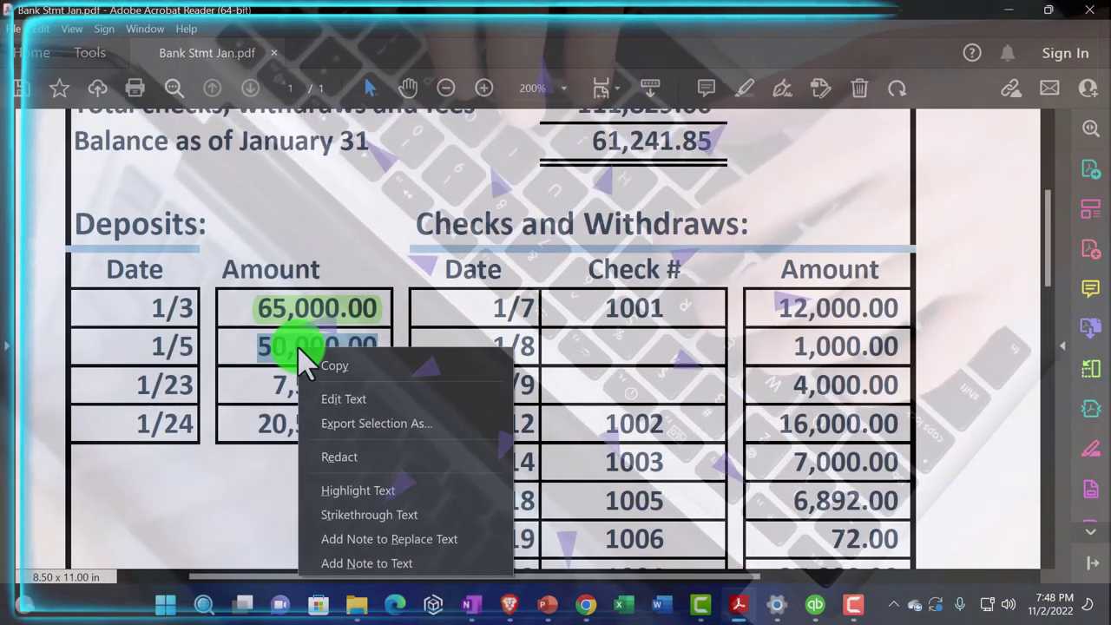
click(291, 347)
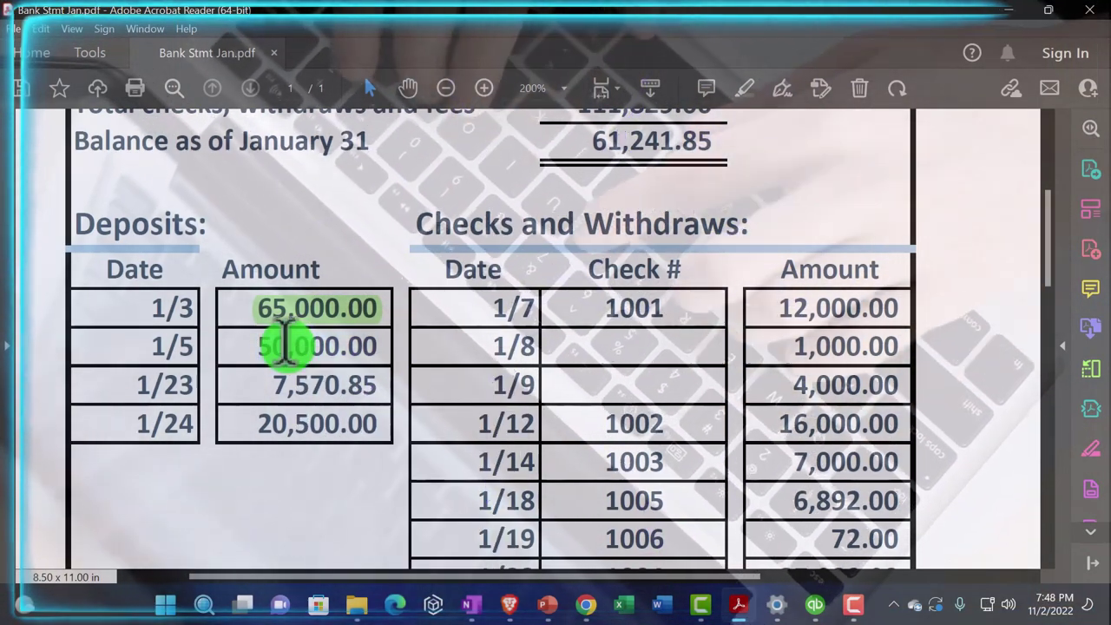
drag(256, 341, 360, 352)
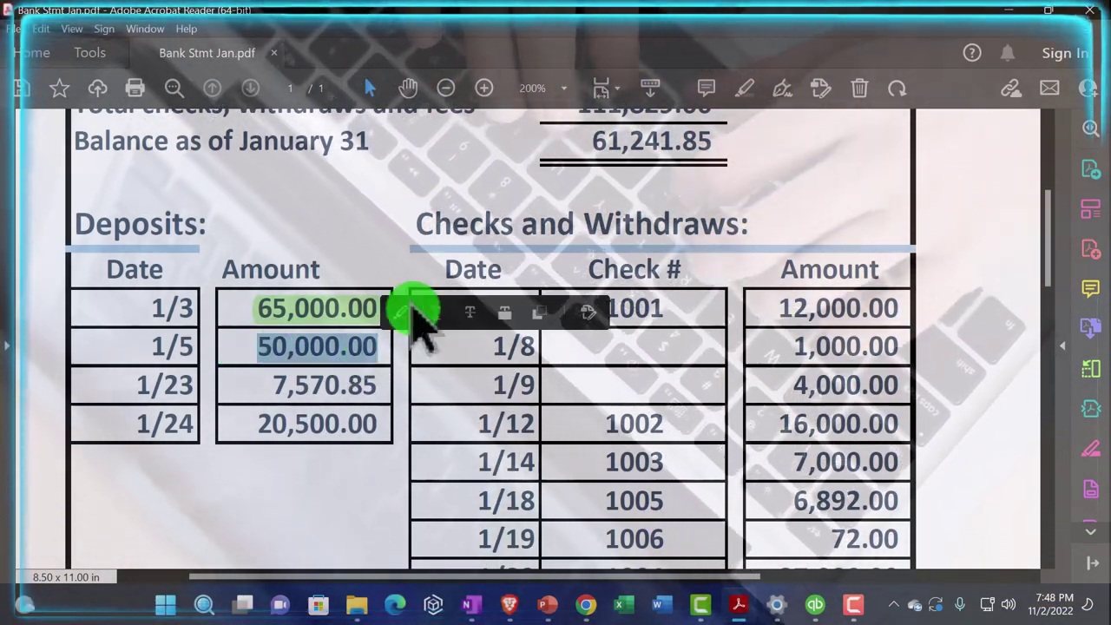
click(403, 315)
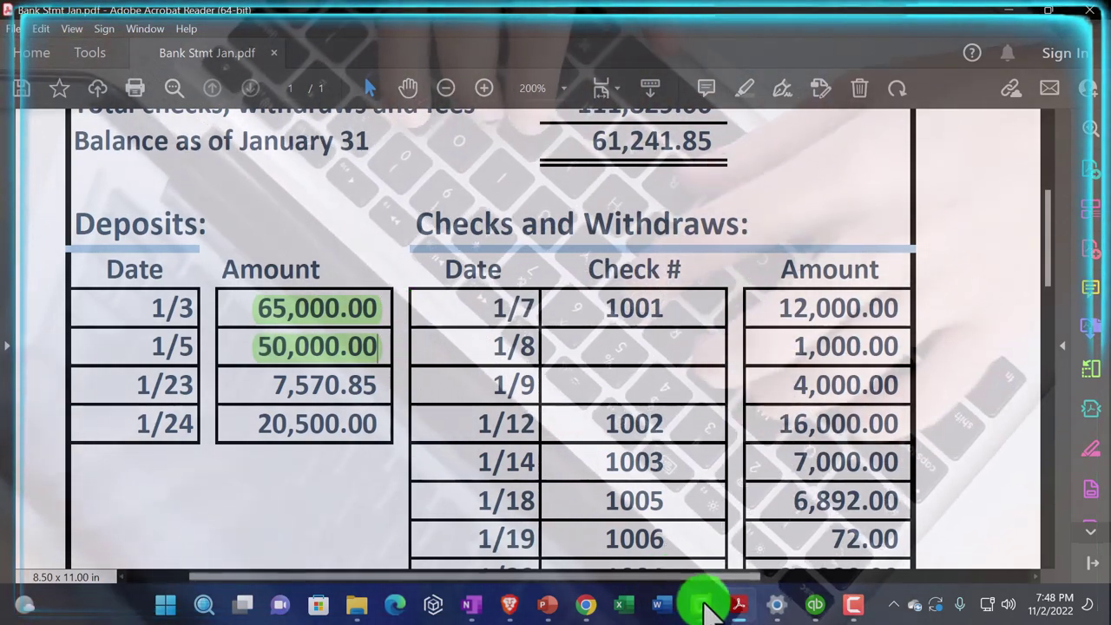
Mark the 7,570.85 deposit as cleared in QuickBooks and highlight the matching 1/23 deposit on the bank statement
click(815, 605)
click(814, 605)
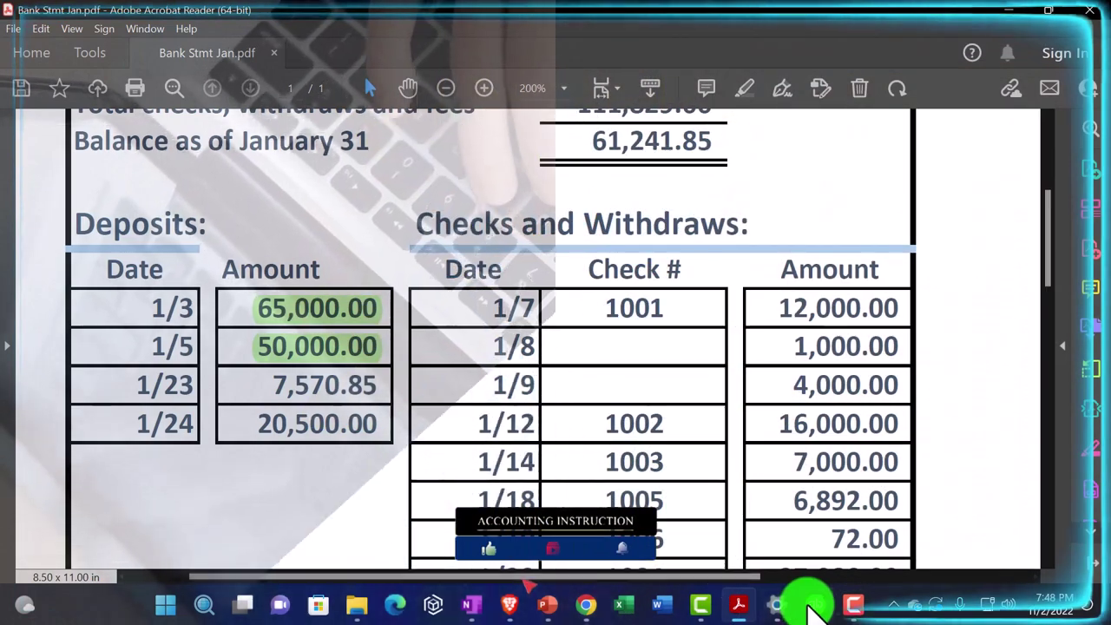
click(814, 605)
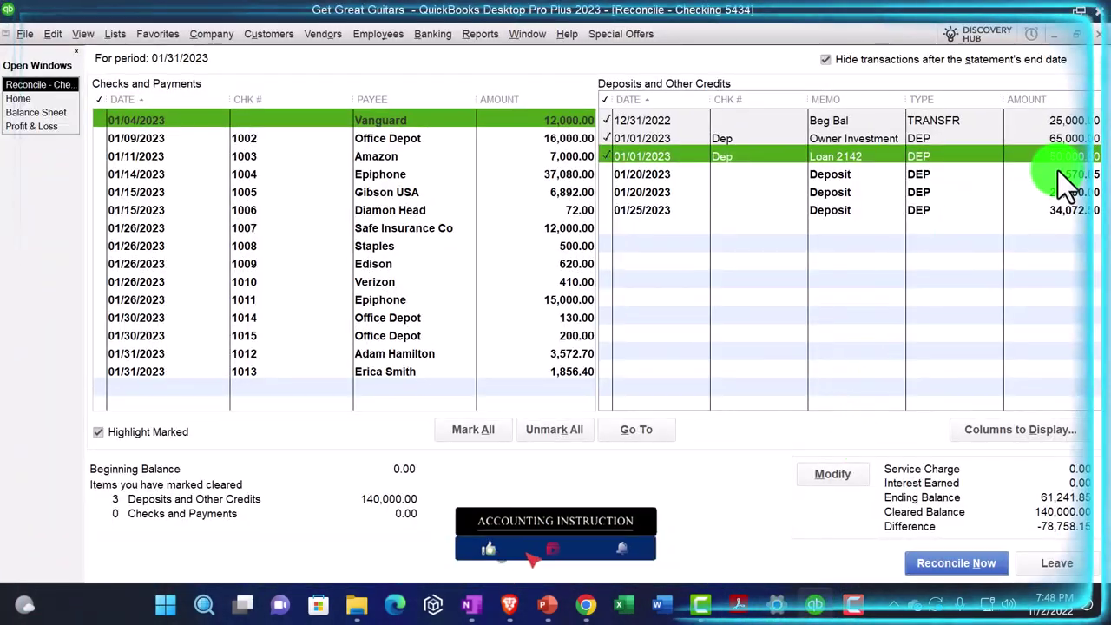
click(1058, 172)
click(814, 606)
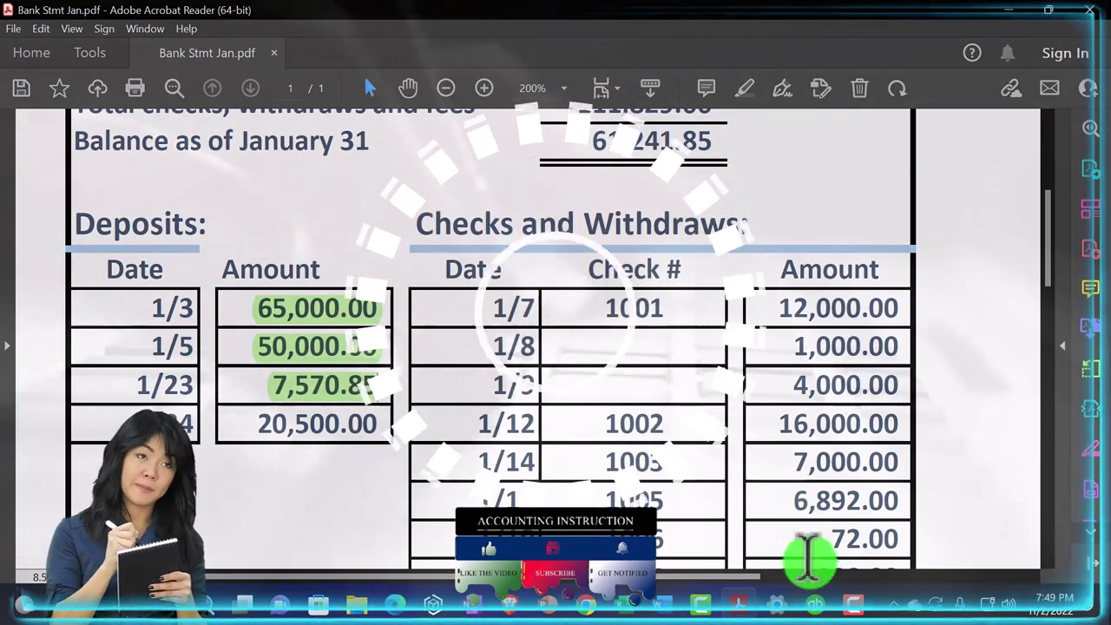
Mark the 20,500.00 deposit as cleared in QuickBooks and highlight the matching 1/24 deposit on the bank statement
click(816, 606)
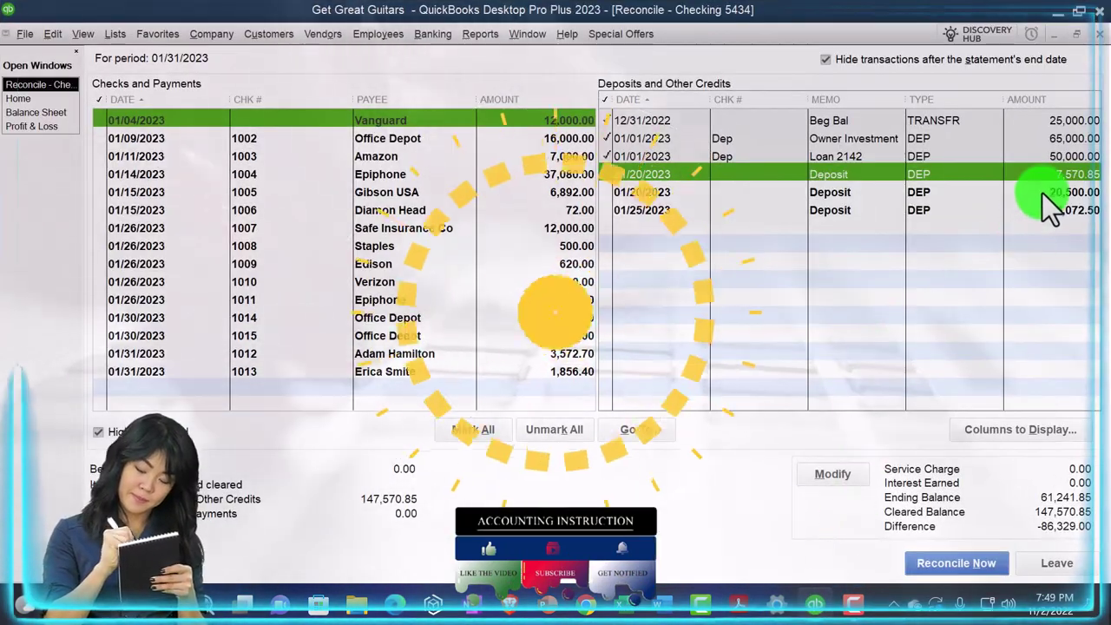
click(1044, 193)
click(817, 603)
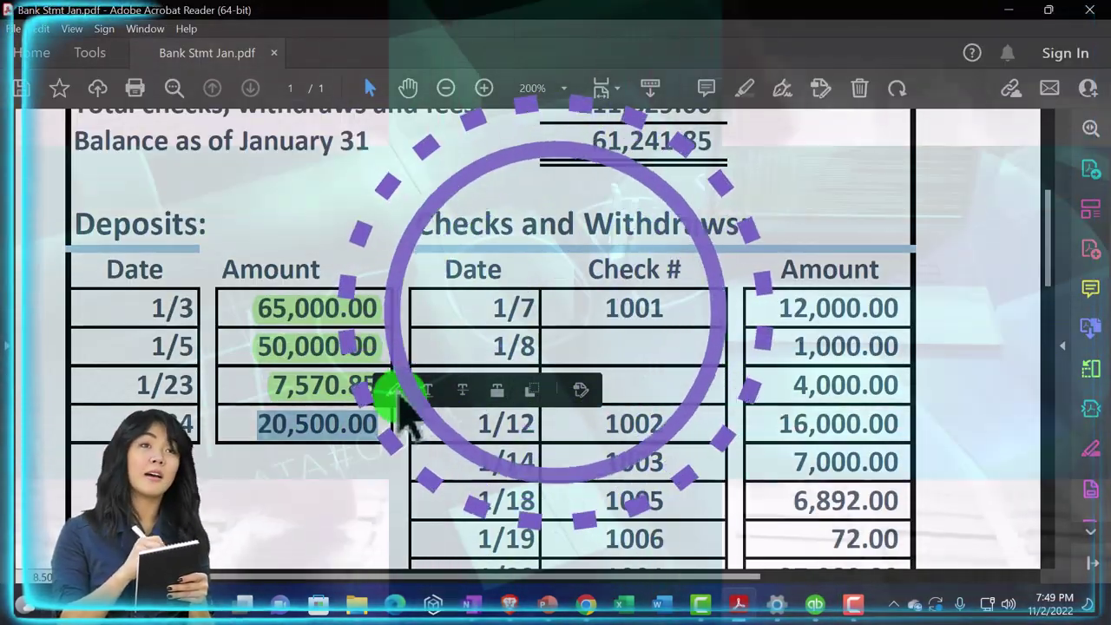
click(394, 390)
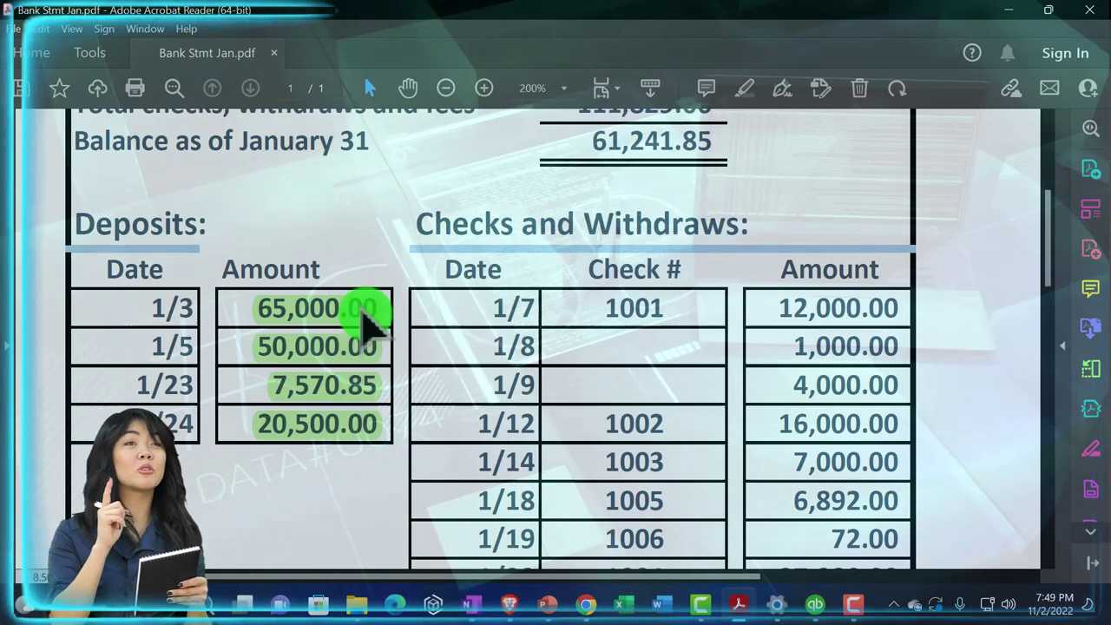
Look over the rest of the bank statement's transactions and examine its total additions amount
scroll(382, 347, down, 10)
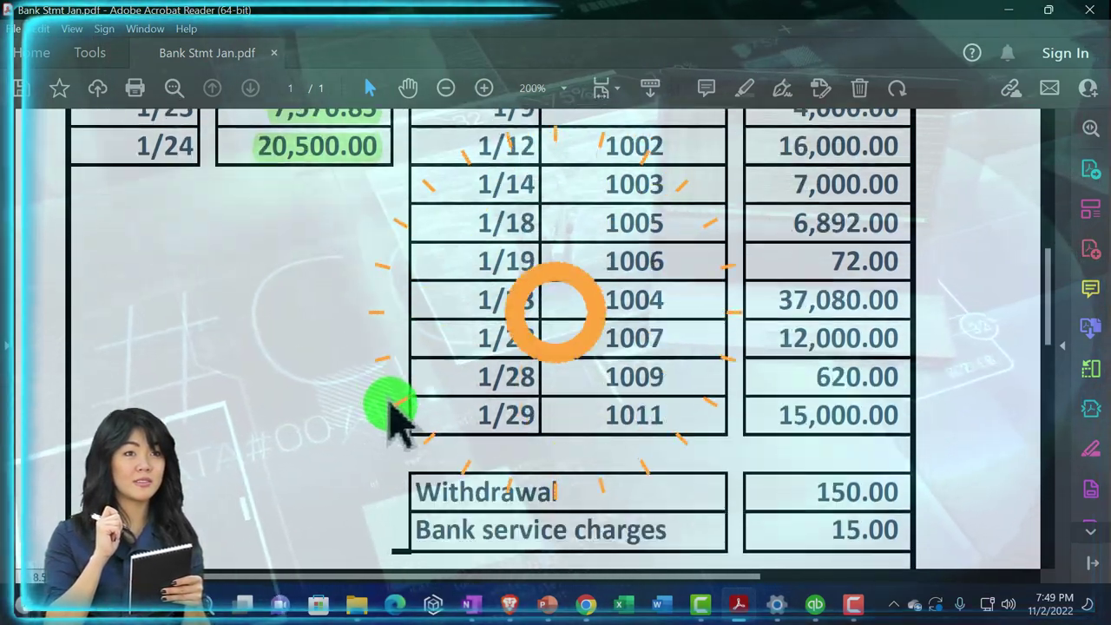
scroll(391, 472, up, 10)
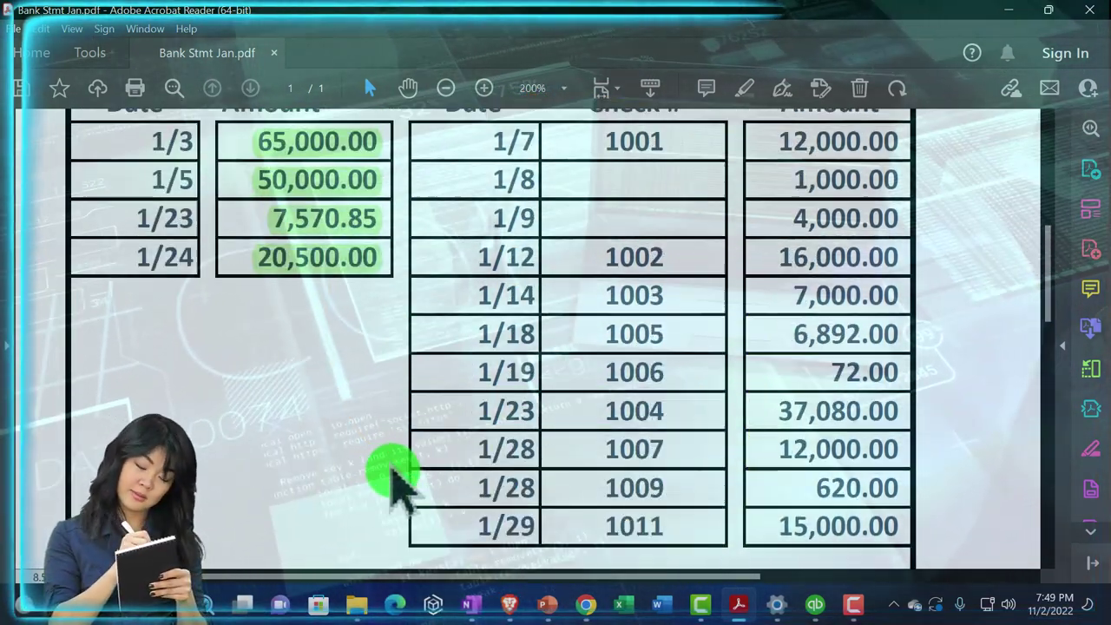
scroll(600, 270, up, 2)
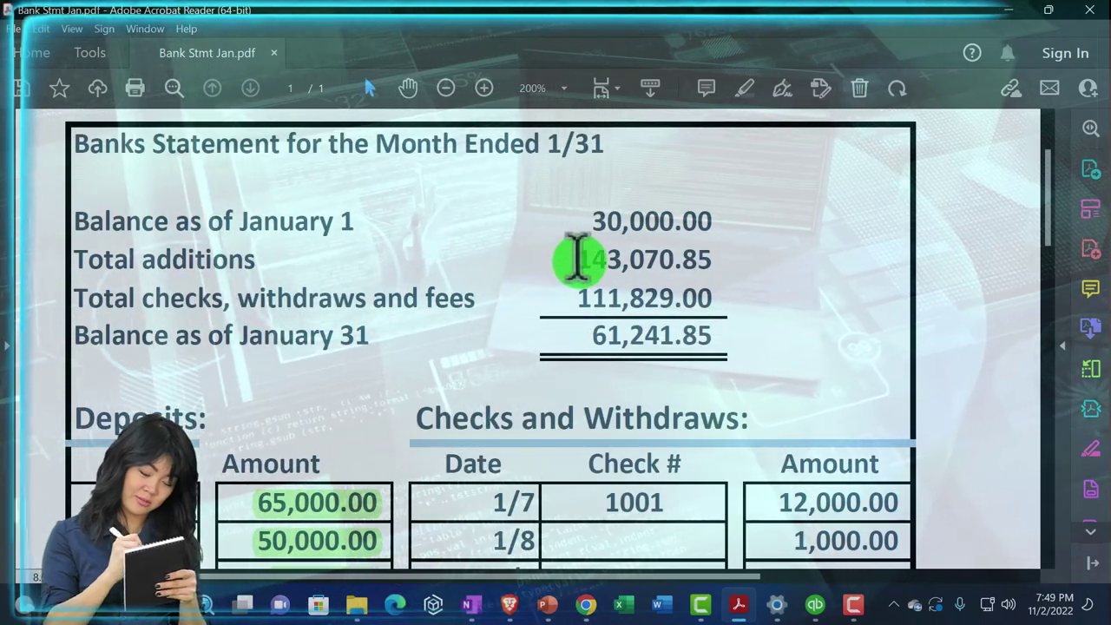
drag(701, 259, 708, 259)
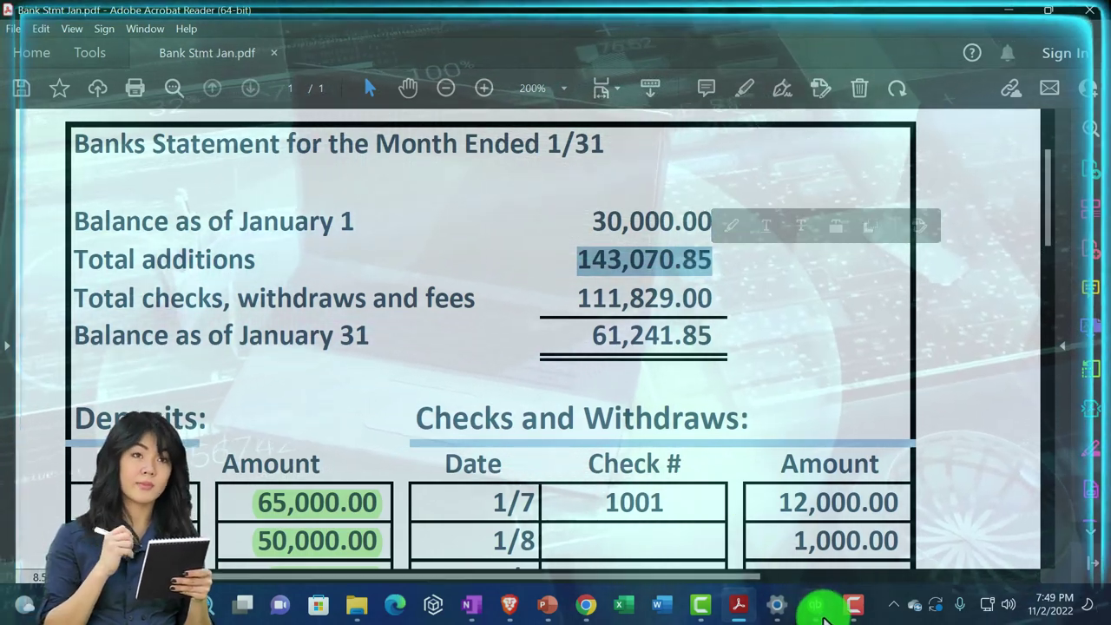
Unmark the 25,000.00 beginning balance in QuickBooks, compare the cleared deposits with the bank statement's total additions, and mark the beginning balance again
click(816, 605)
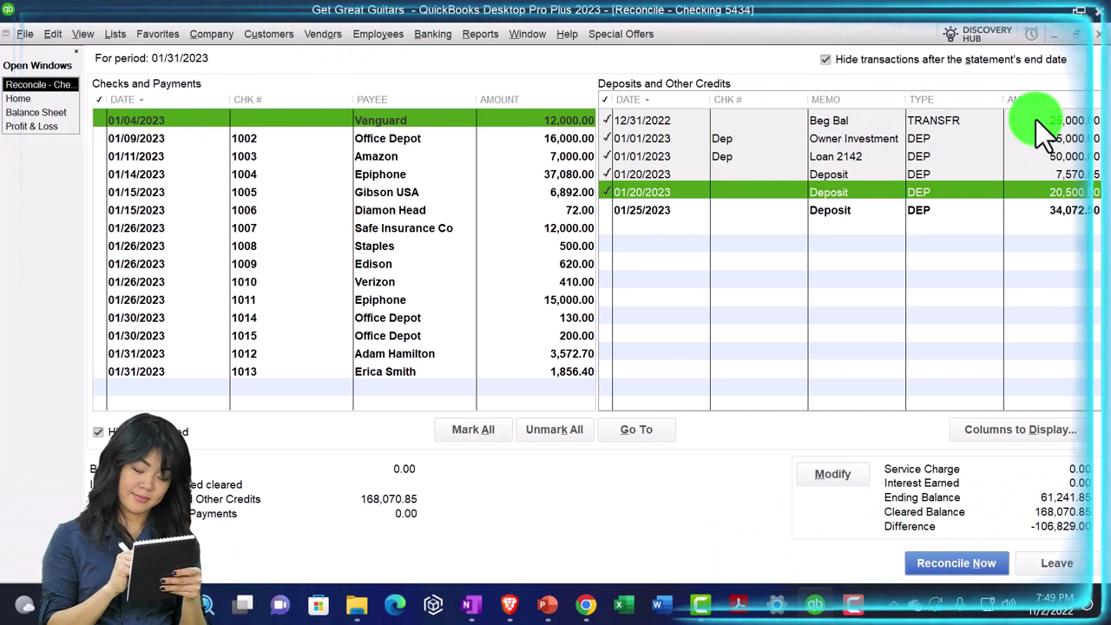
click(1036, 119)
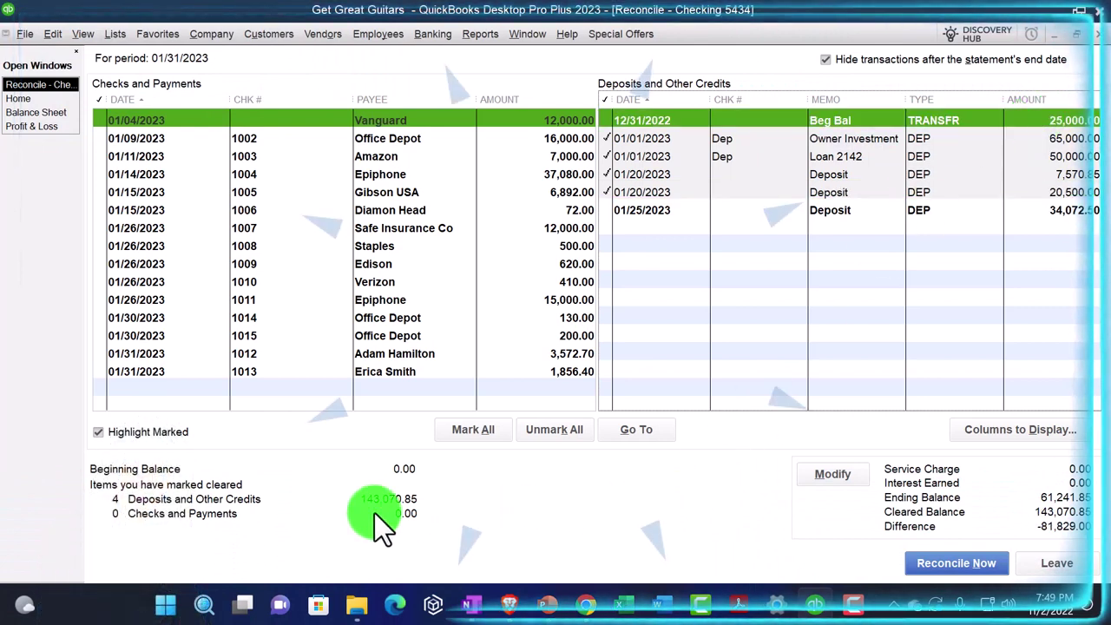
click(816, 604)
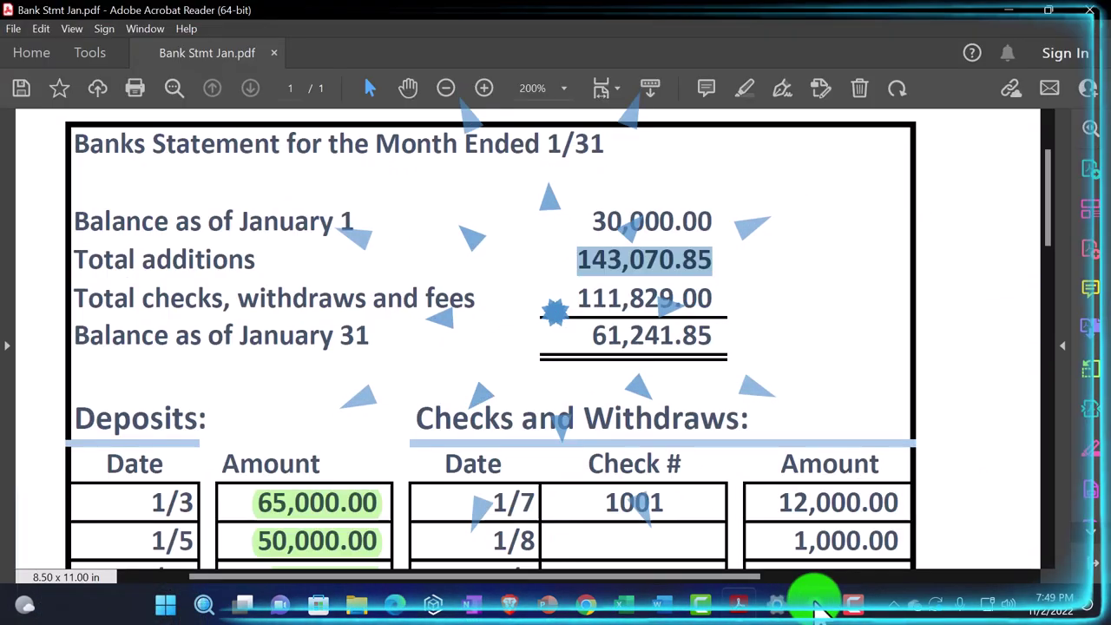
scroll(599, 469, down, 1)
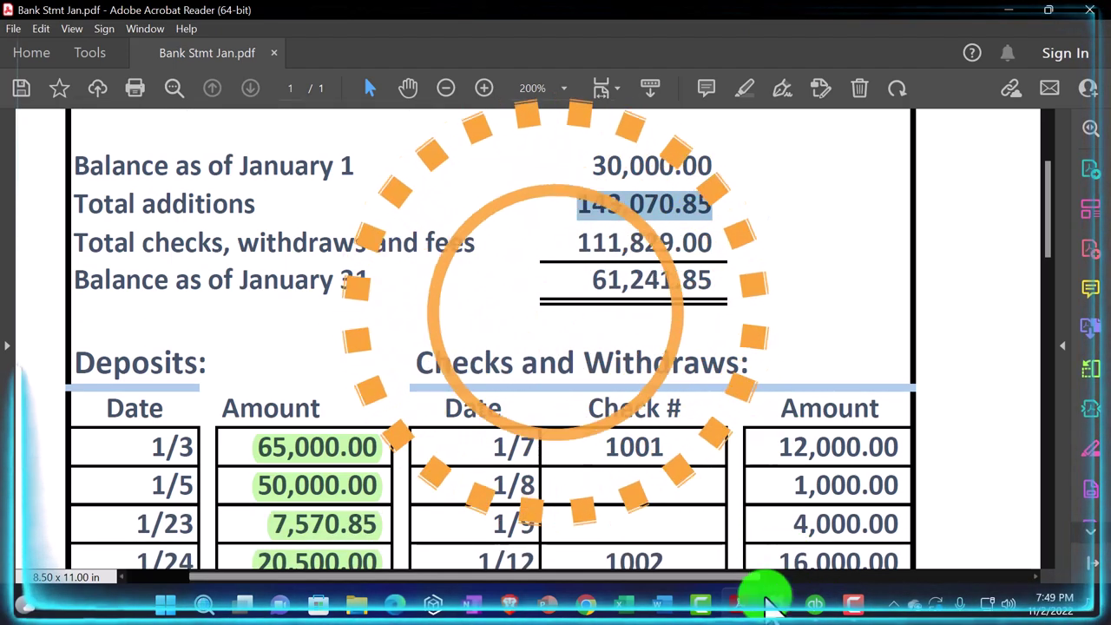
click(739, 605)
click(739, 604)
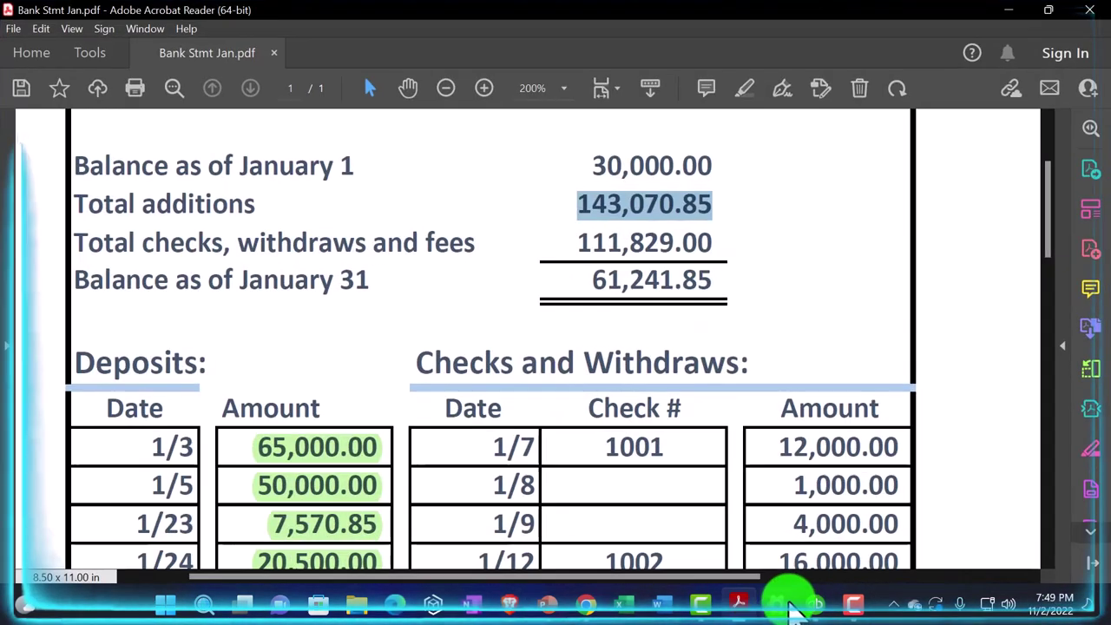
click(816, 605)
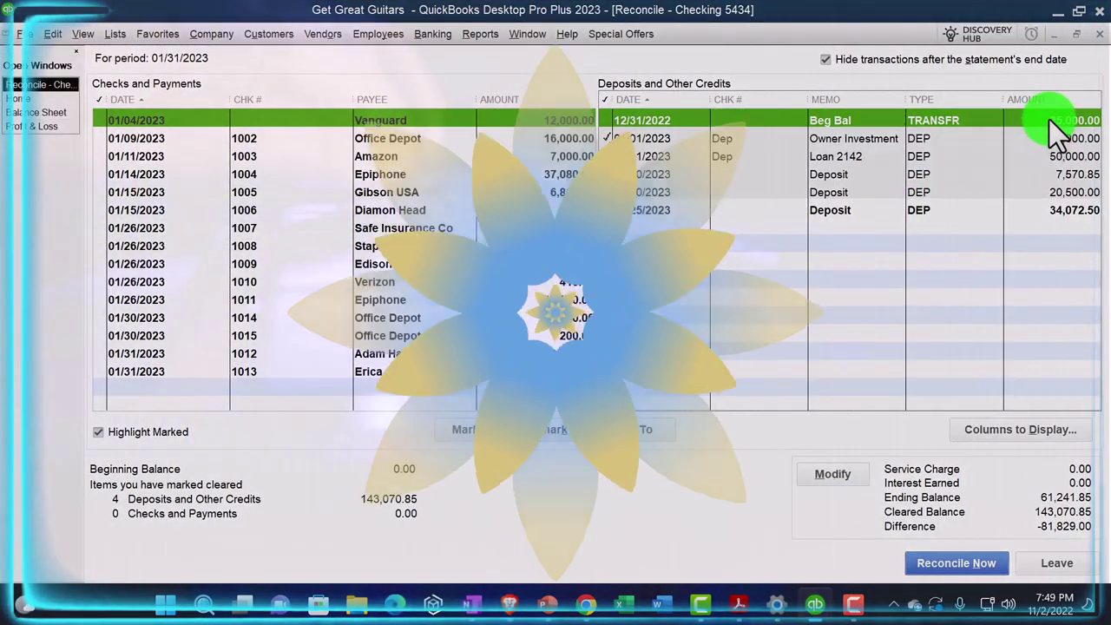
click(1050, 120)
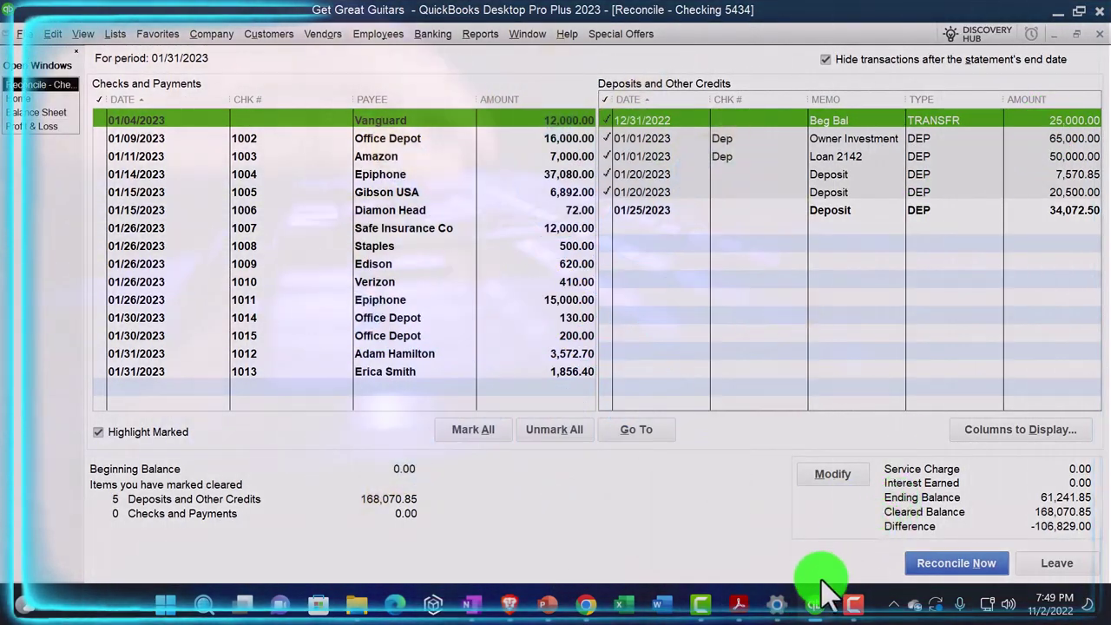
Highlight the 143,070.85 total additions on the bank statement and select the January 1 balance amount
click(739, 604)
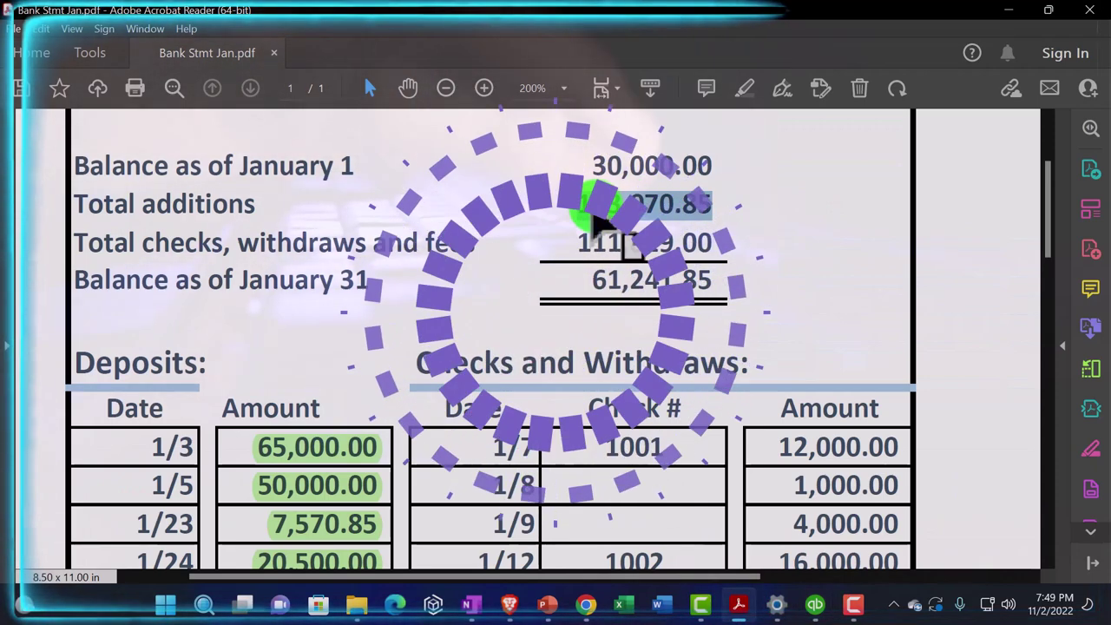
drag(581, 203, 708, 209)
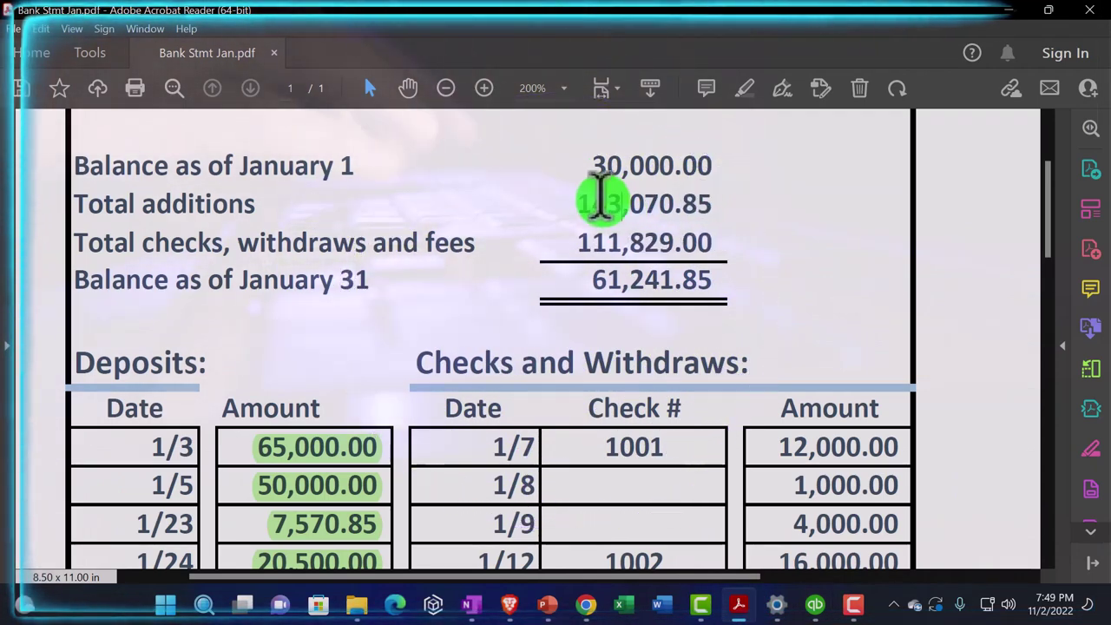
drag(596, 202, 747, 209)
click(742, 169)
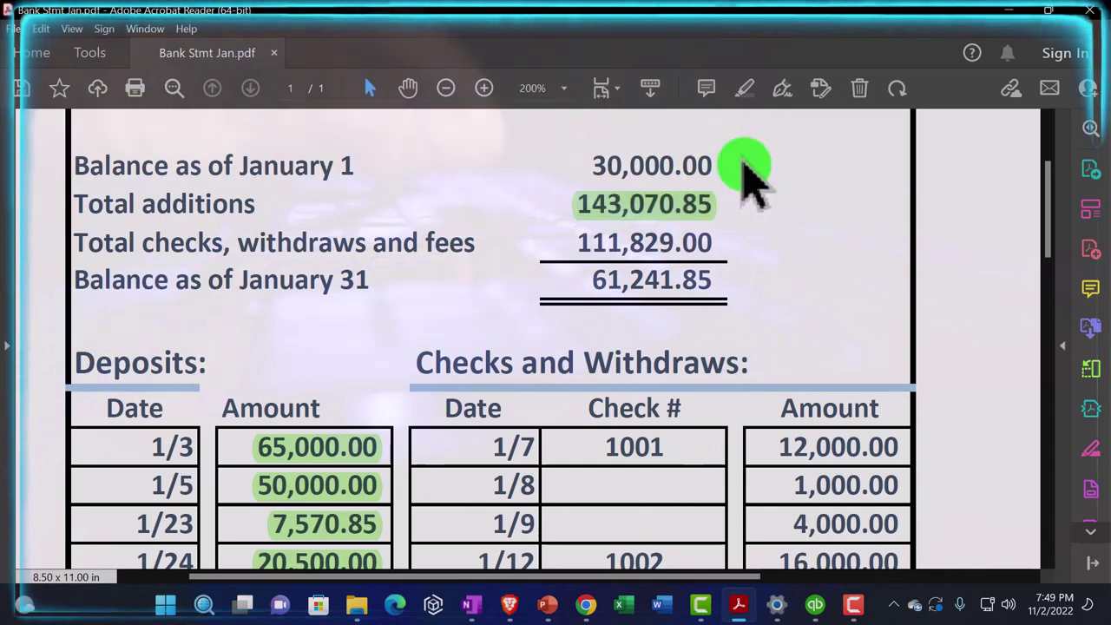
drag(594, 165, 725, 162)
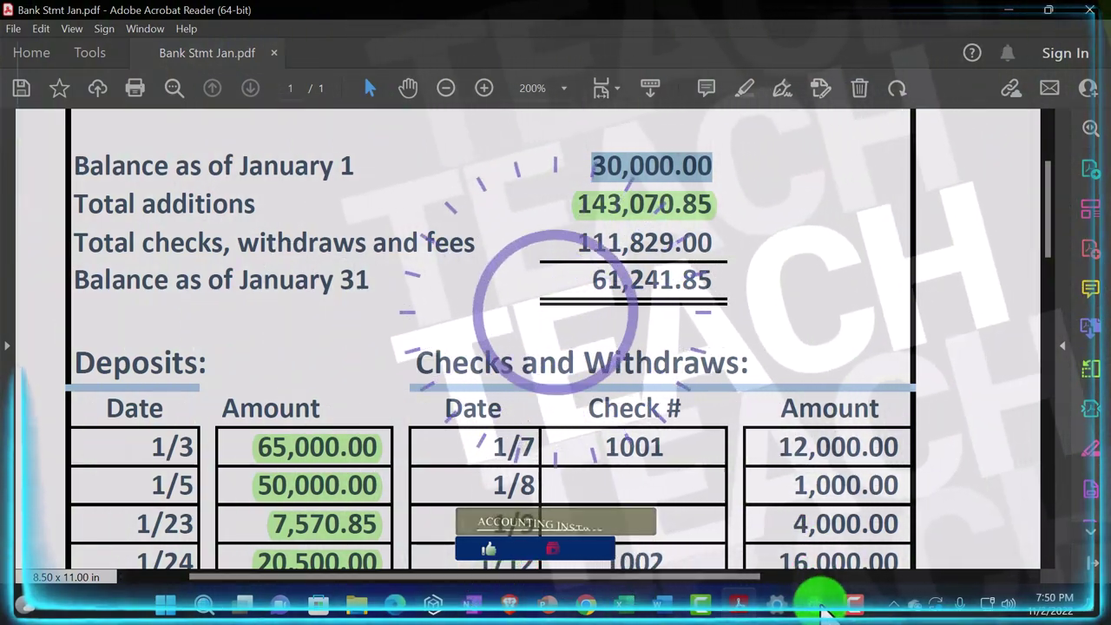
Compare the Checking 5434 balance on QuickBooks' January 31, 2023 Balance Sheet with the PDF bank statement, and return to the reconciliation
click(816, 599)
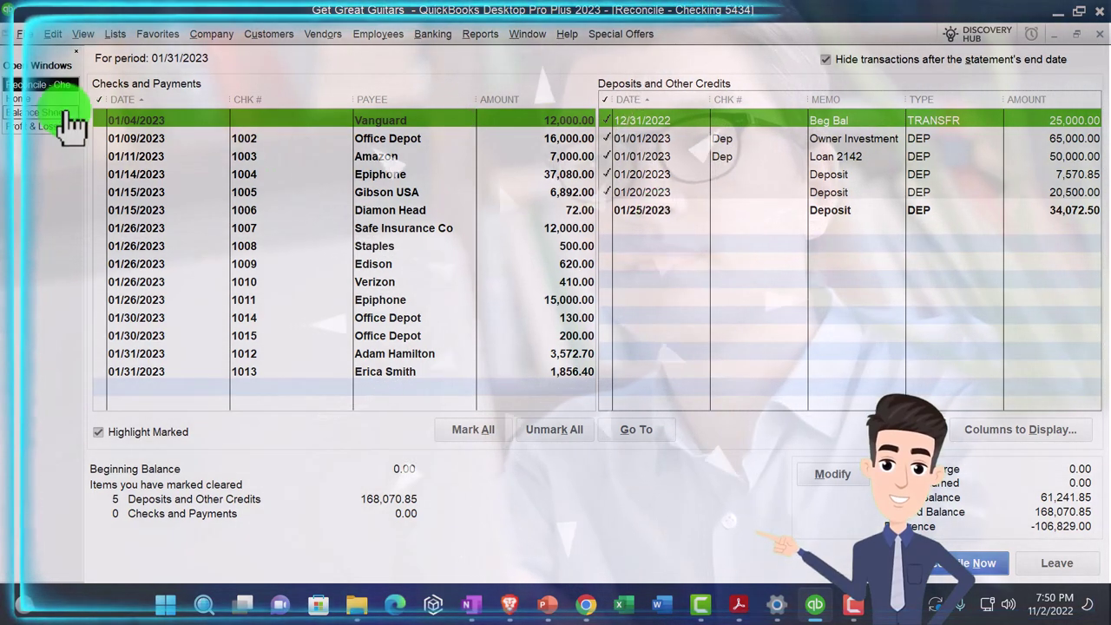
click(39, 112)
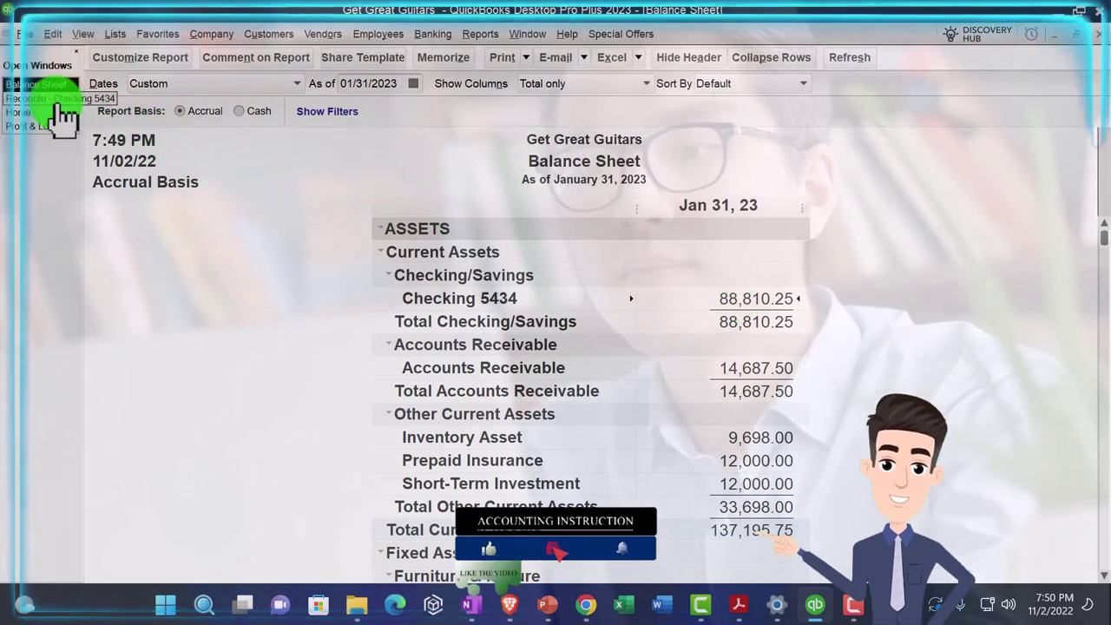
click(736, 608)
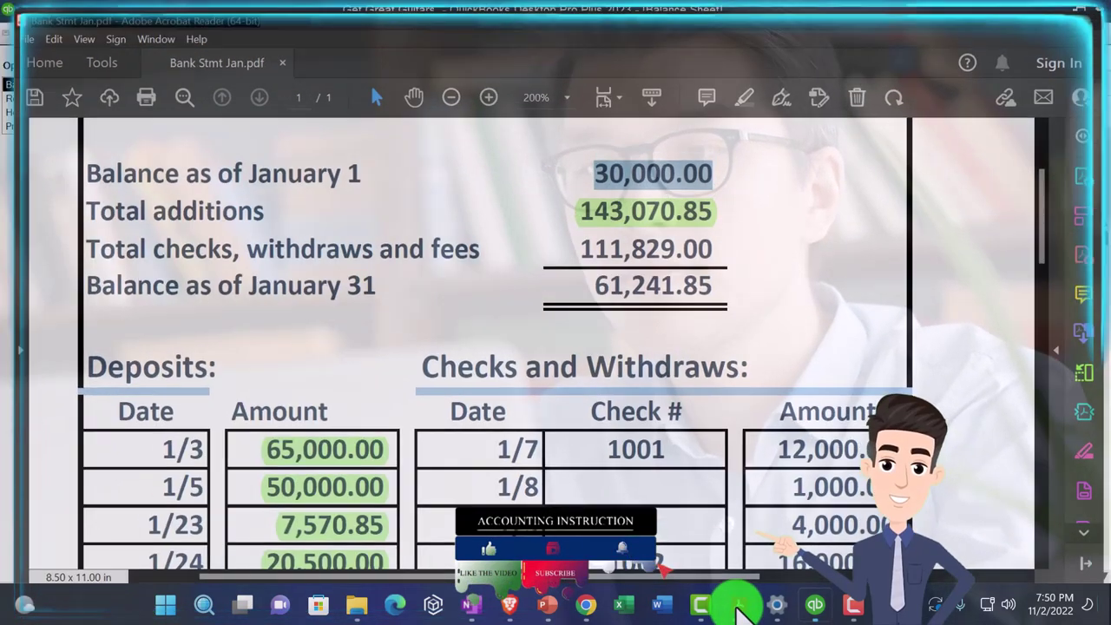
click(734, 605)
click(59, 100)
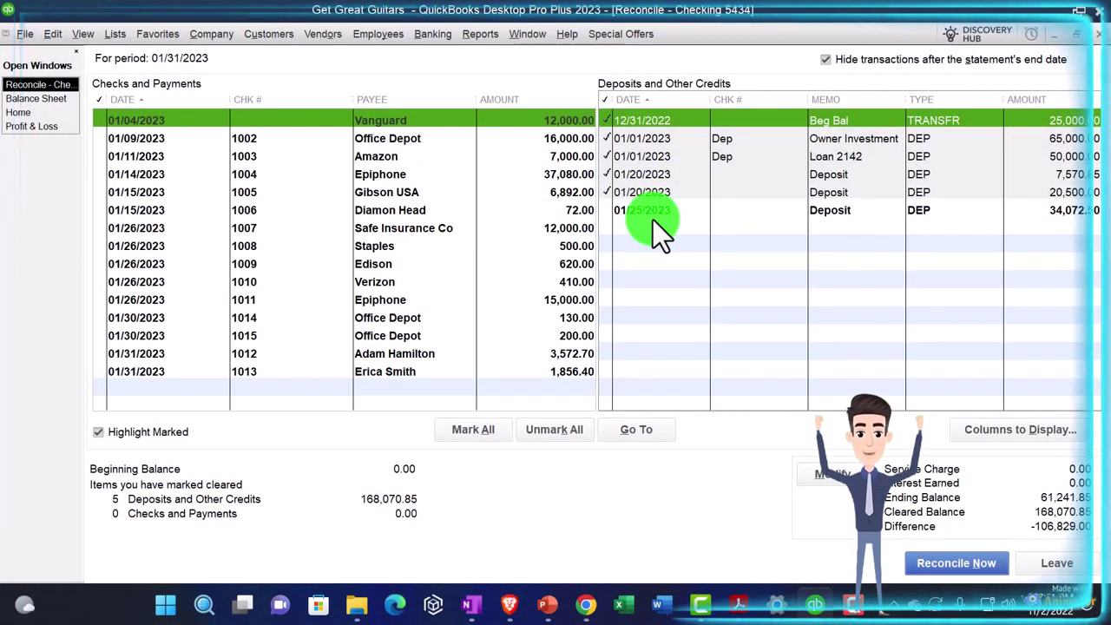
Mark the 34,072.50 deposit dated 01/25/2023 as cleared, unmark it again, and leave the reconciliation without reconciling
click(641, 213)
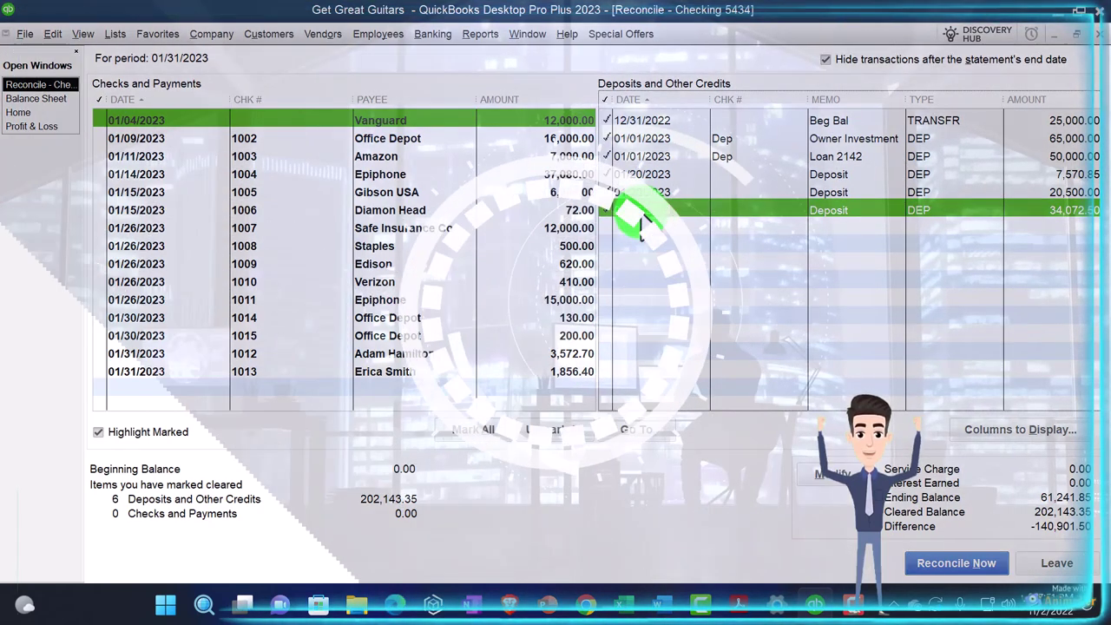
click(642, 213)
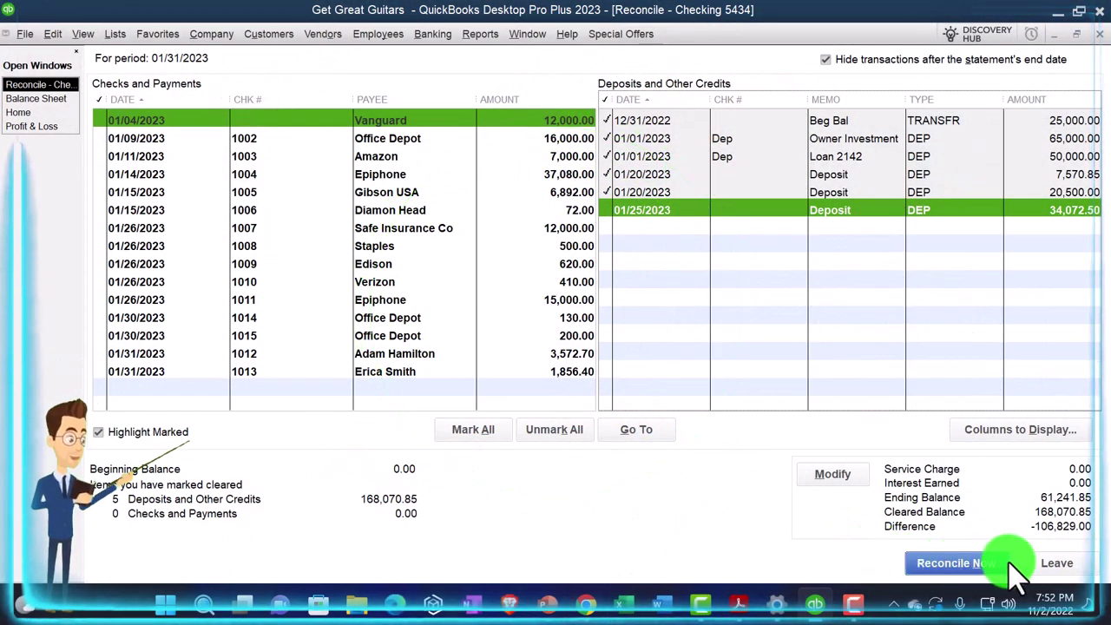
click(1057, 565)
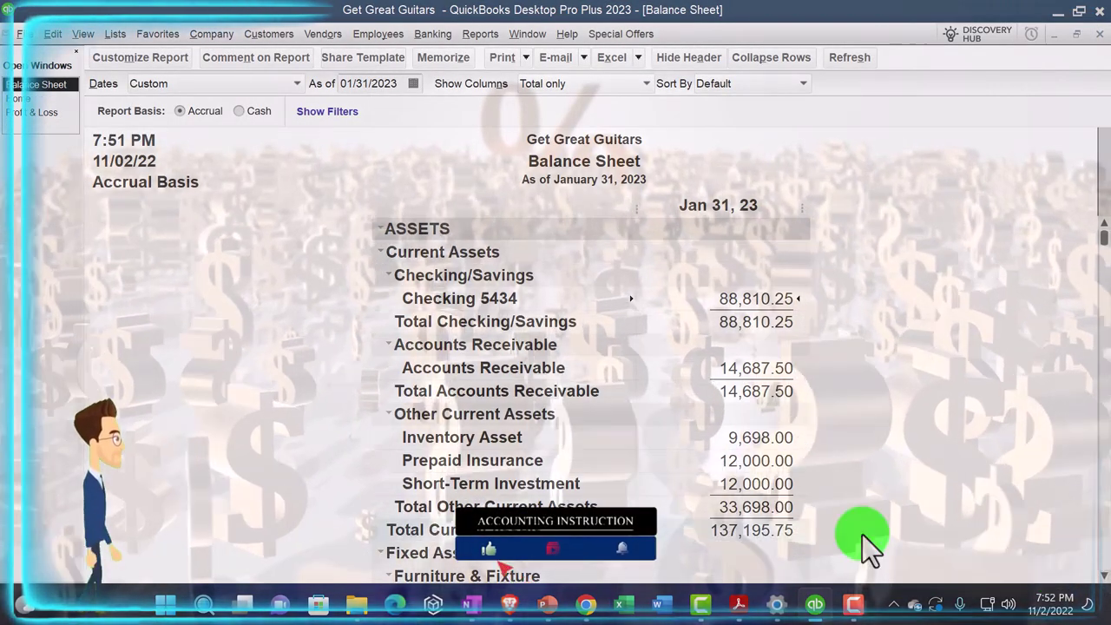